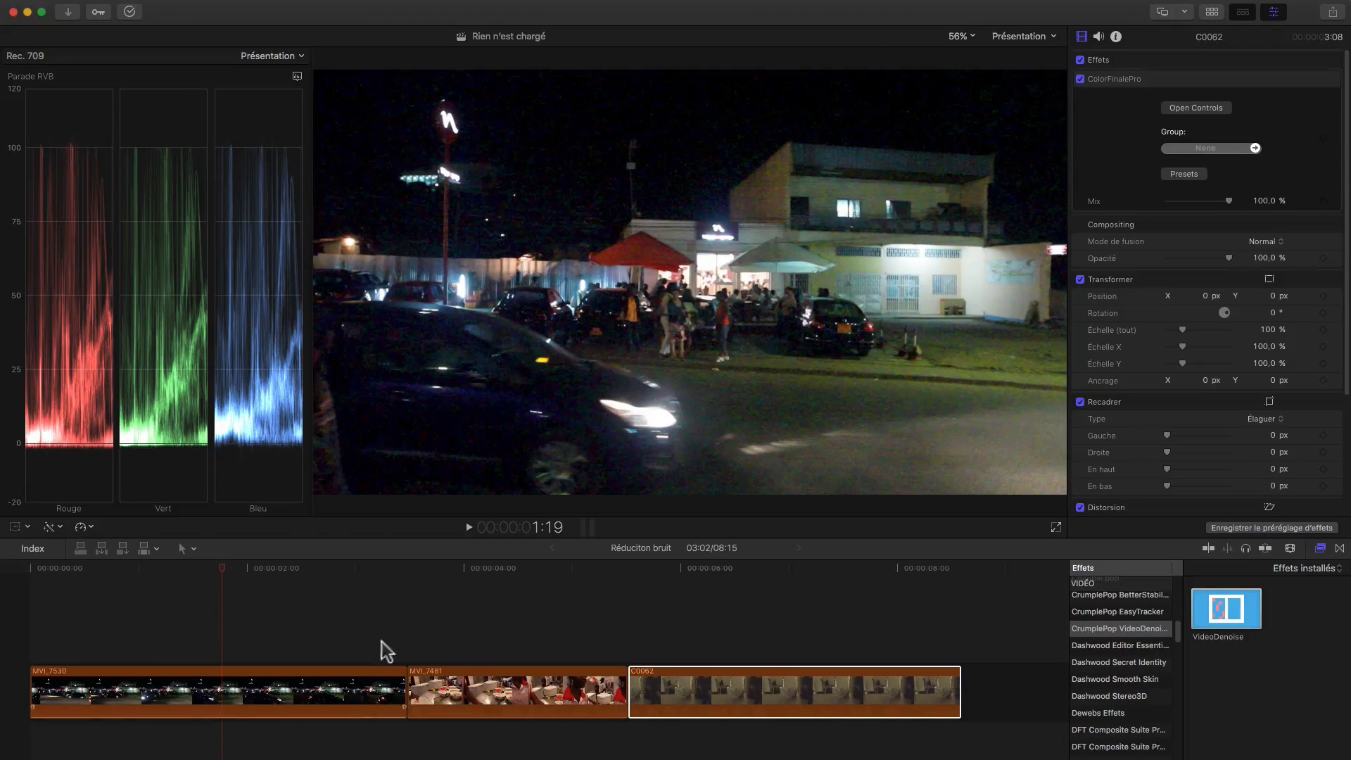
# Review the night street clip MVI_7530 on the timeline and apply the VideoDenoise effect to it
pyautogui.click(219, 567)
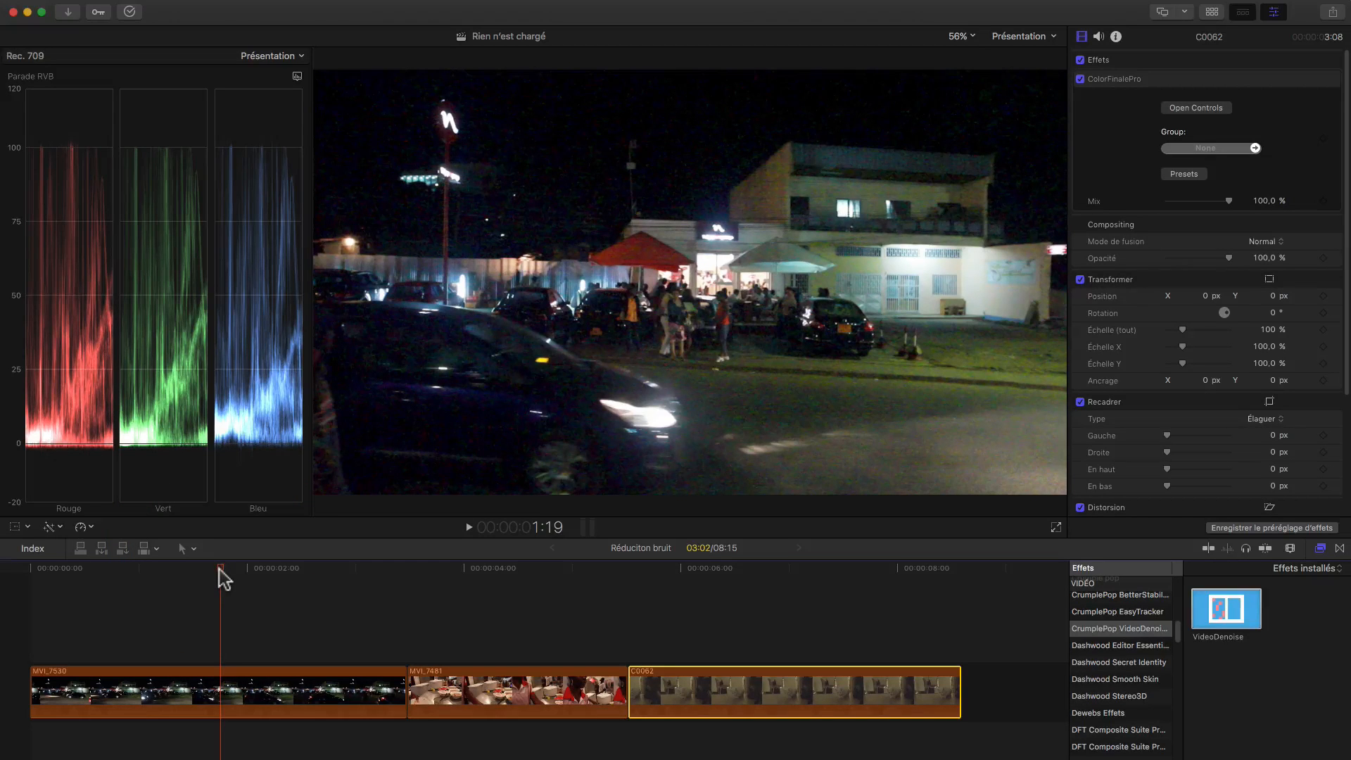
pyautogui.click(163, 593)
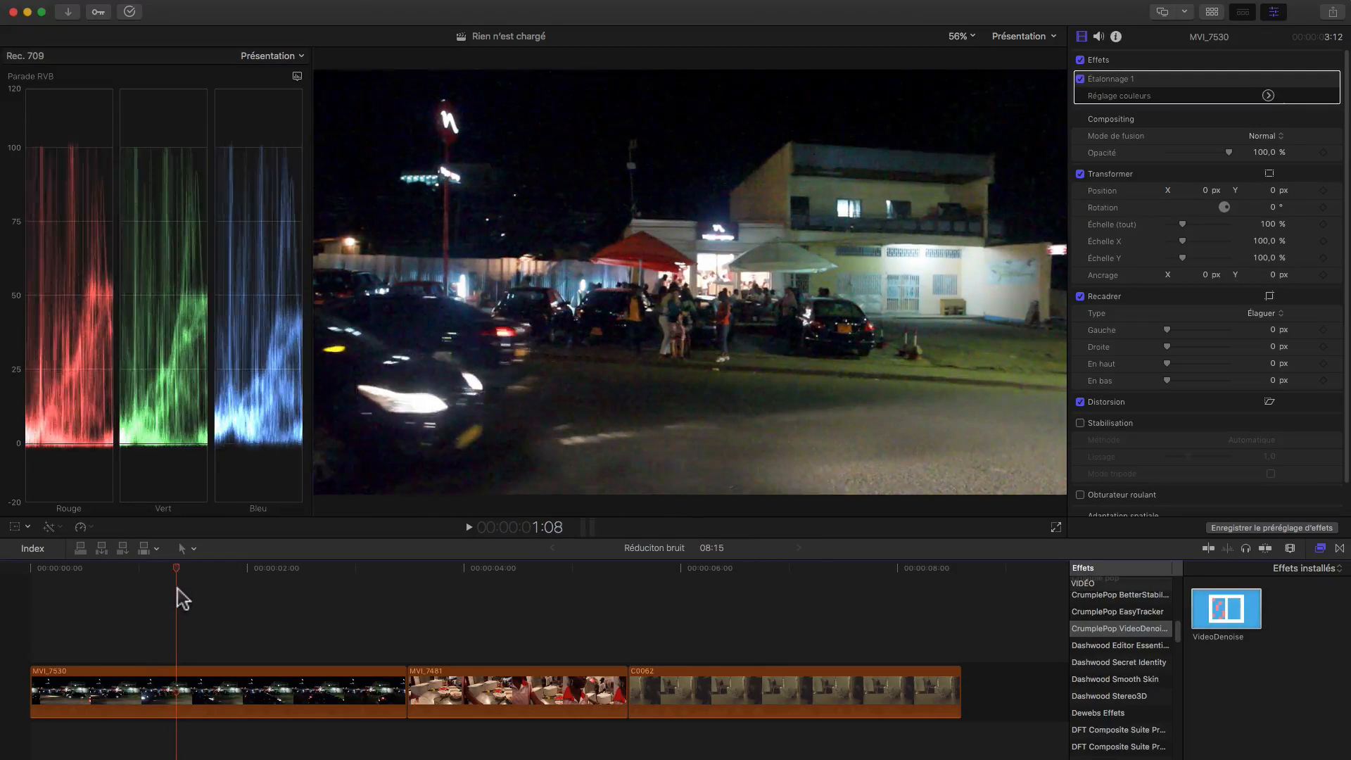
pyautogui.click(111, 582)
pyautogui.moveTo(110, 583); pyautogui.dragTo(232, 614)
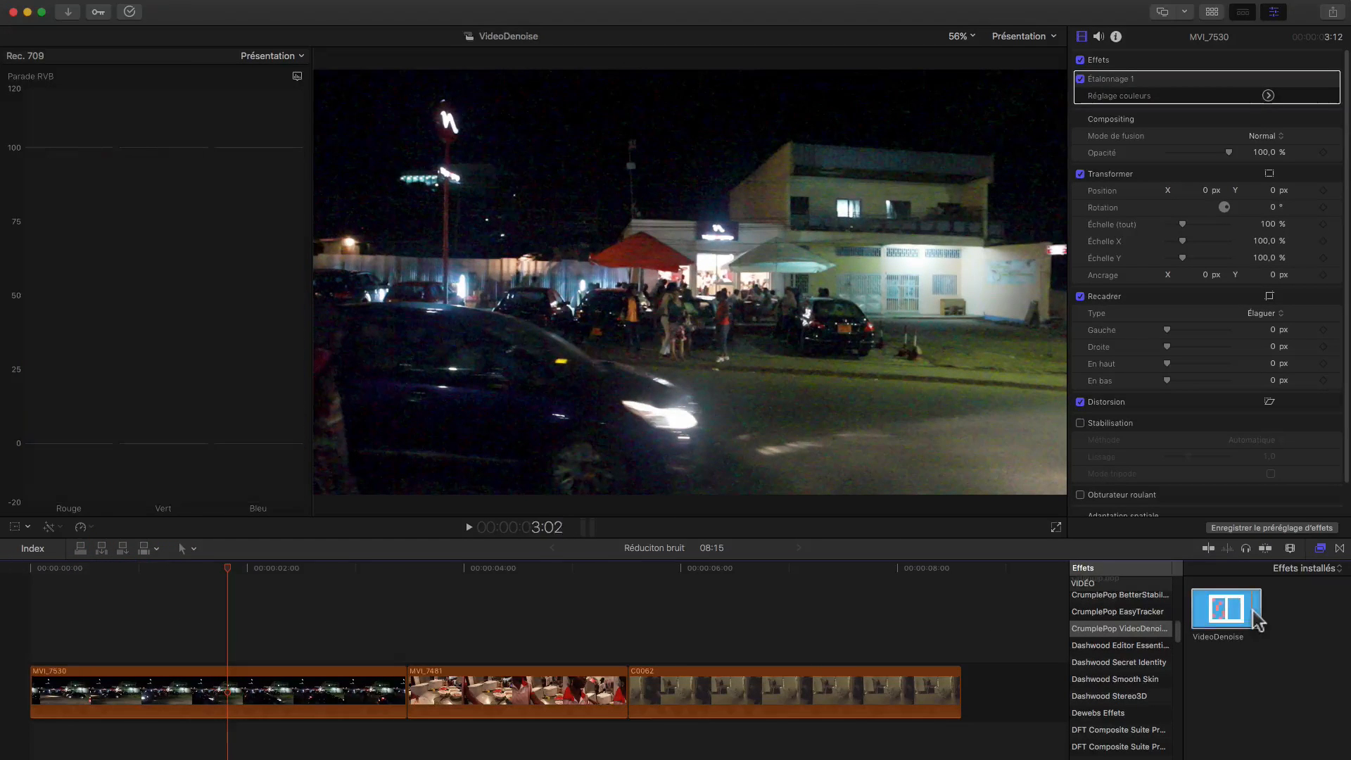
pyautogui.moveTo(1225, 605); pyautogui.dragTo(239, 686)
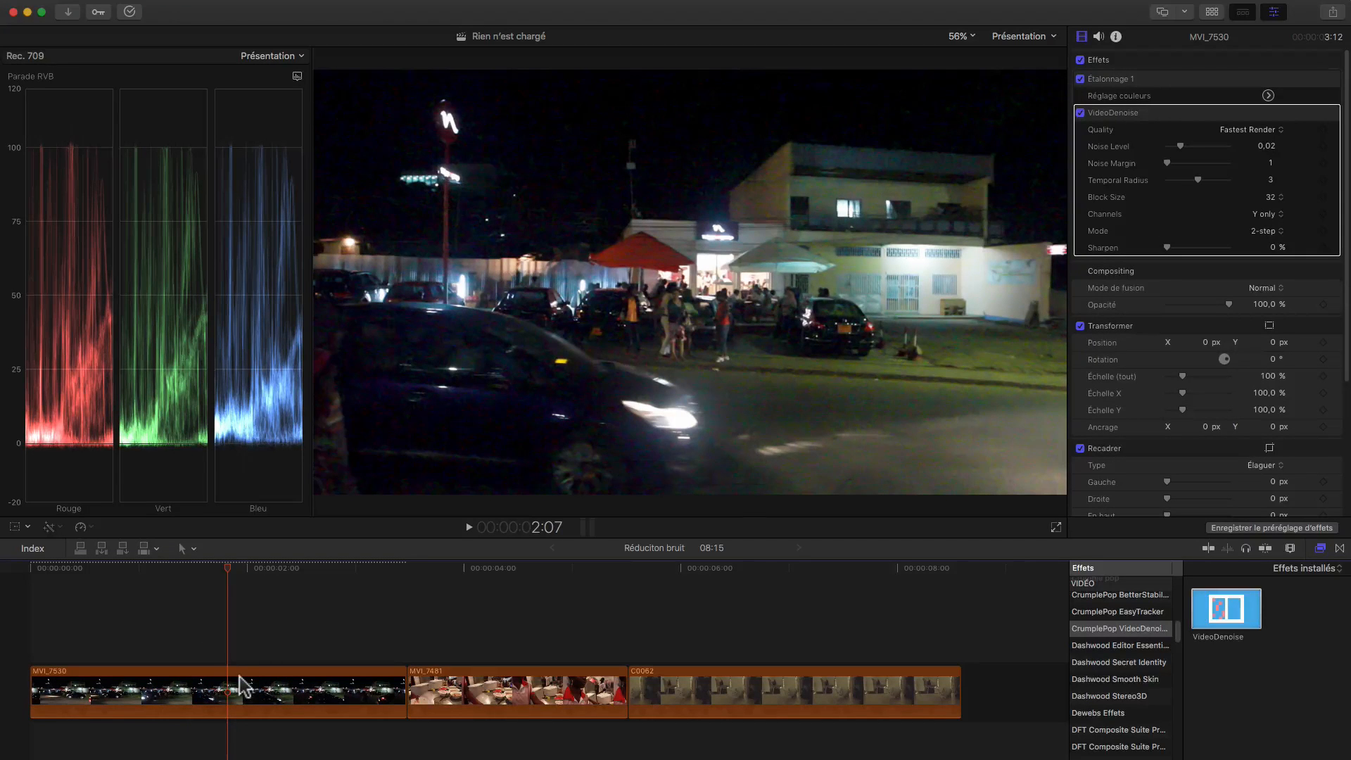
# Park the playhead at 1:22 in the first clip and set the VideoDenoise Quality to Highest Quality
pyautogui.click(66, 570)
pyautogui.moveTo(67, 570); pyautogui.dragTo(237, 589)
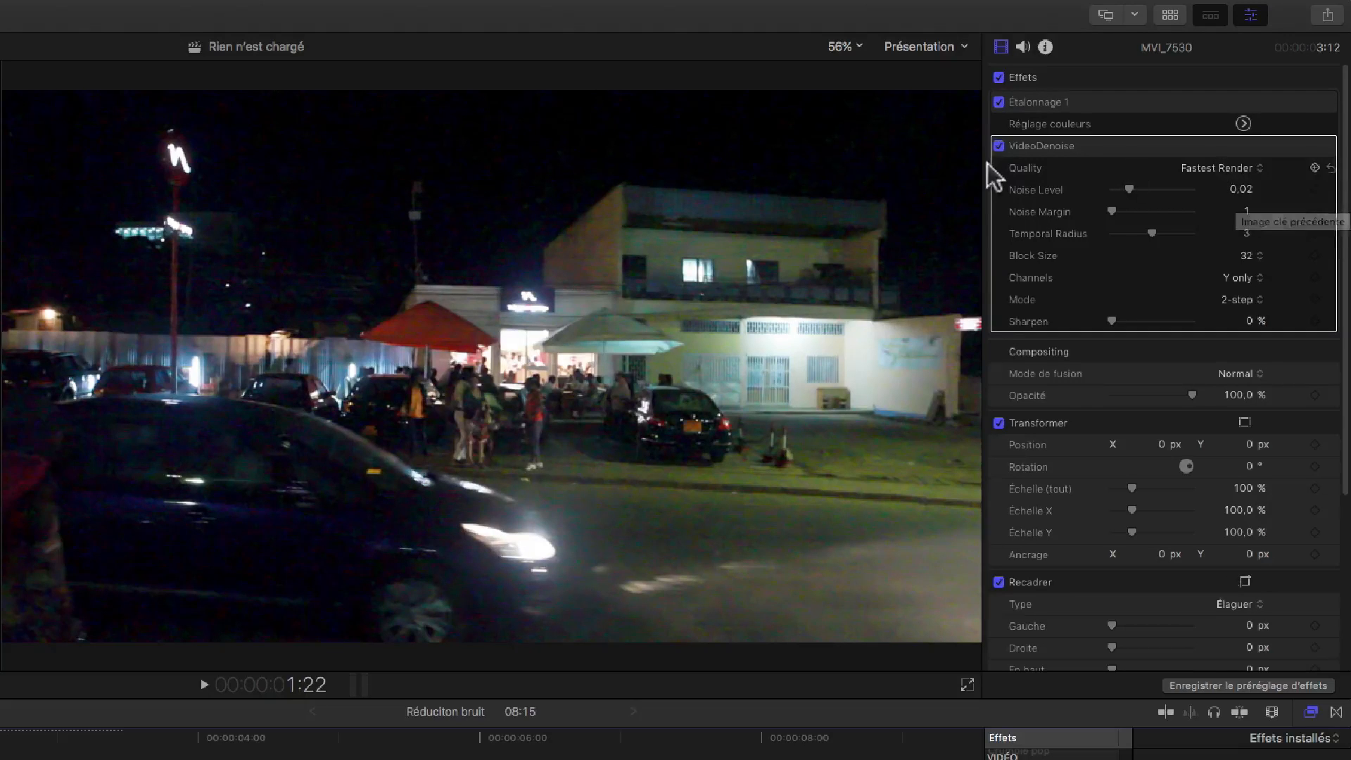
pyautogui.click(1246, 169)
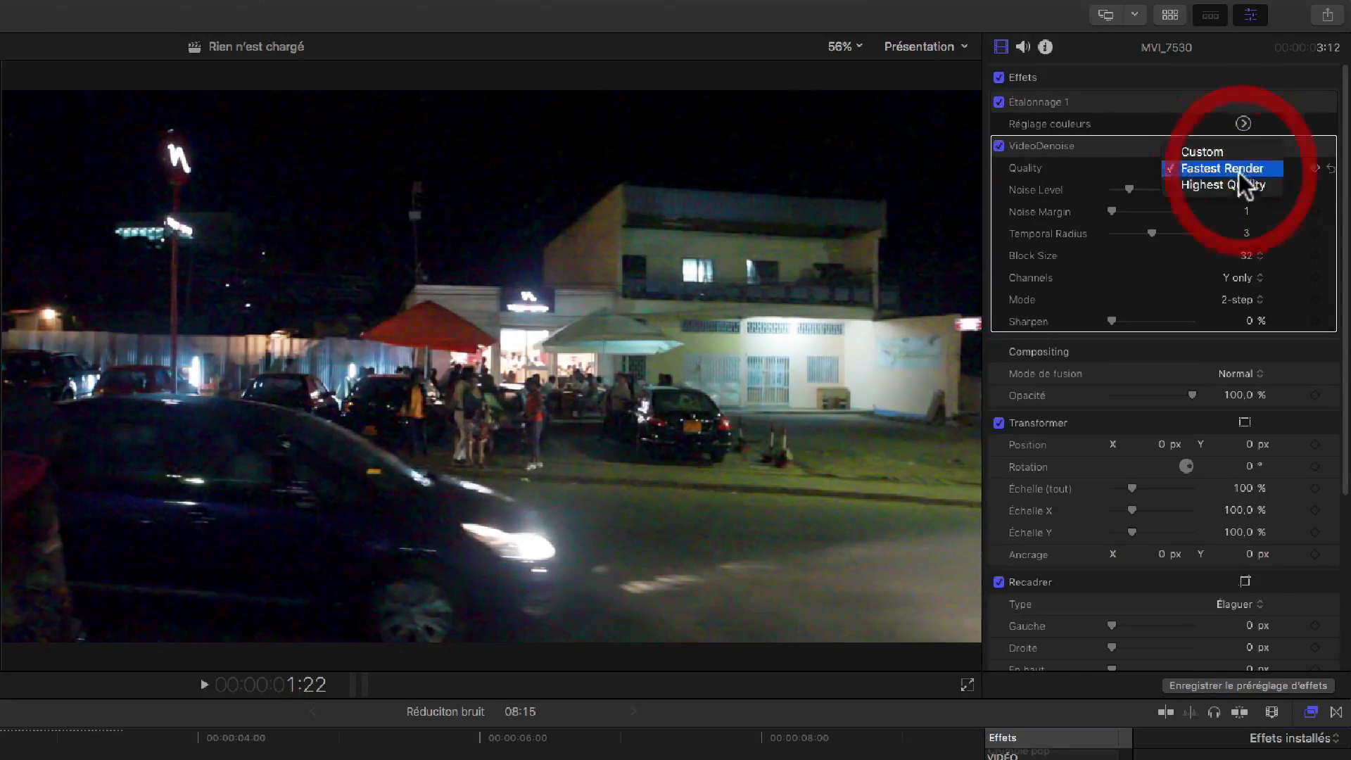
pyautogui.click(1239, 186)
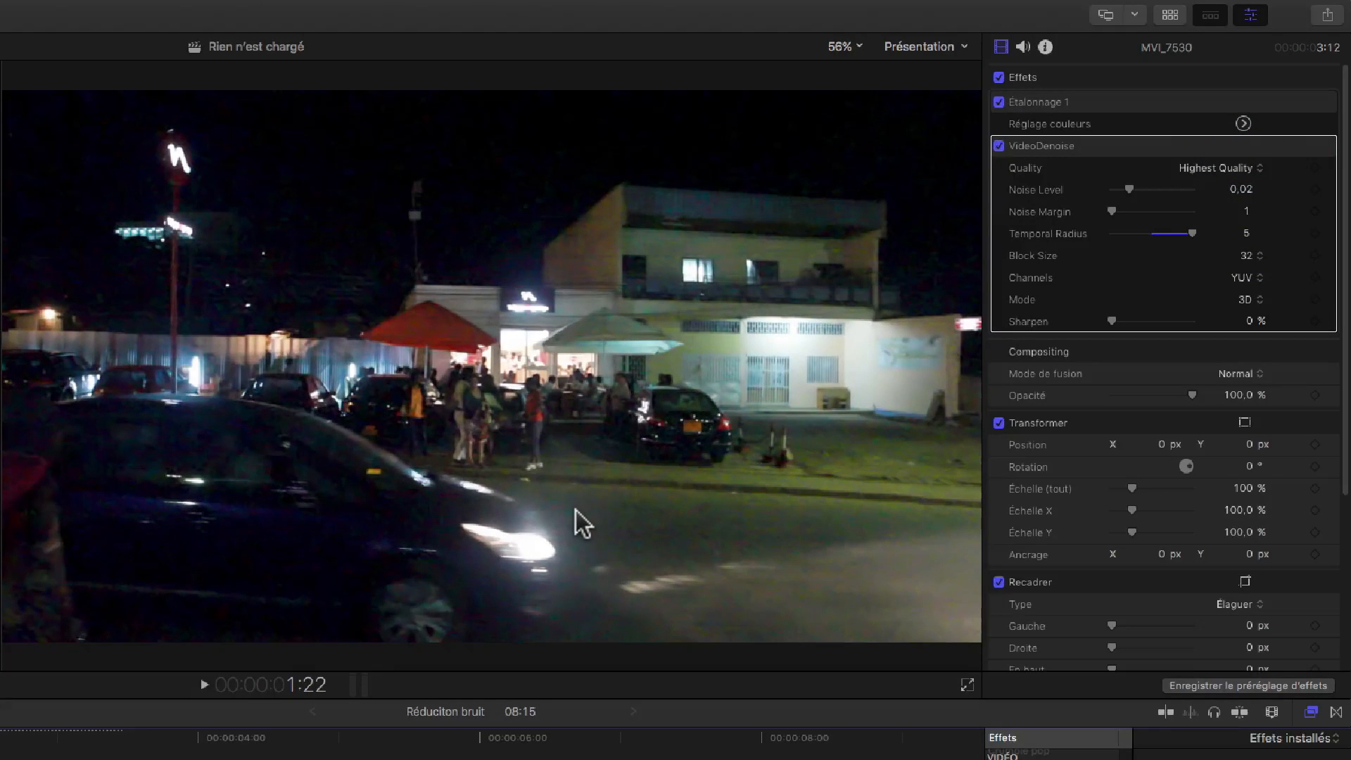
# Try a VideoDenoise Temporal Radius of 3 on the first clip and return it to 5, keeping Highest Quality
pyautogui.click(1210, 169)
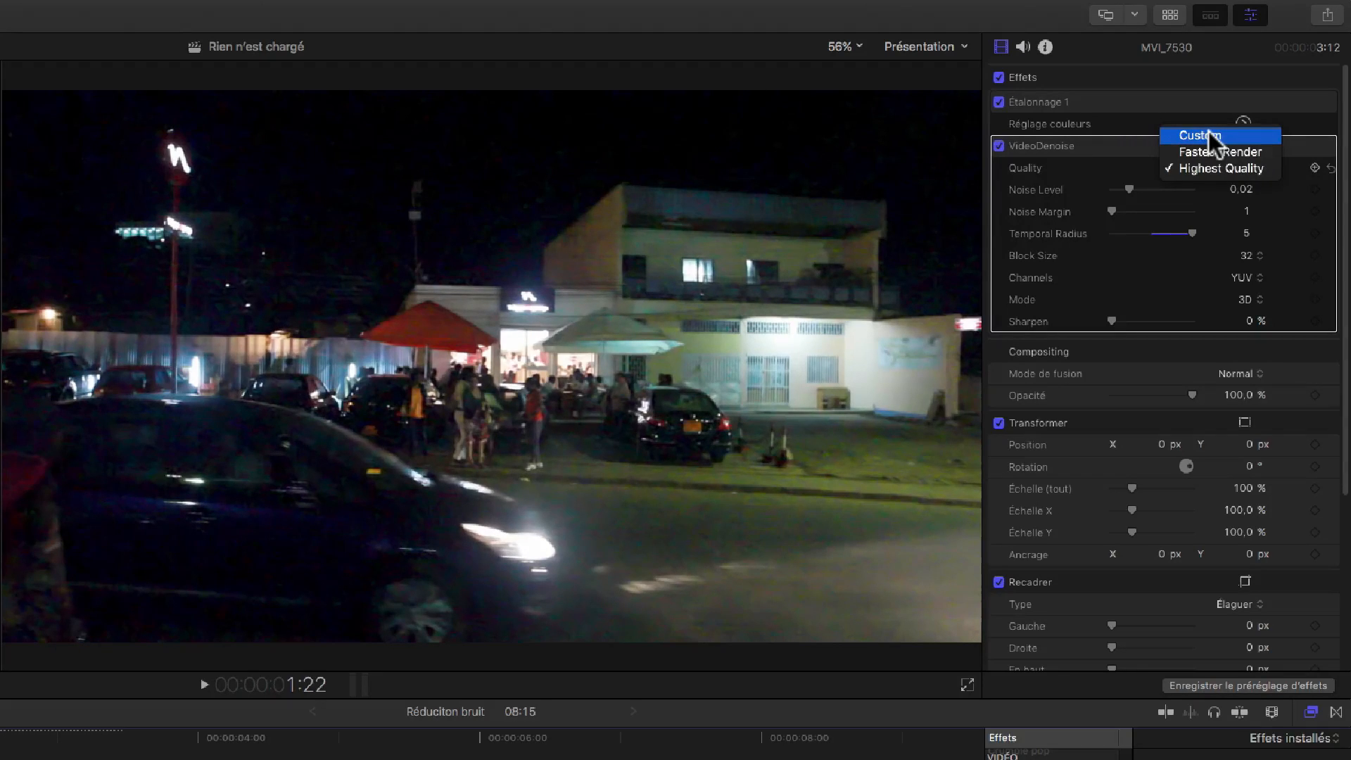
pyautogui.click(1206, 166)
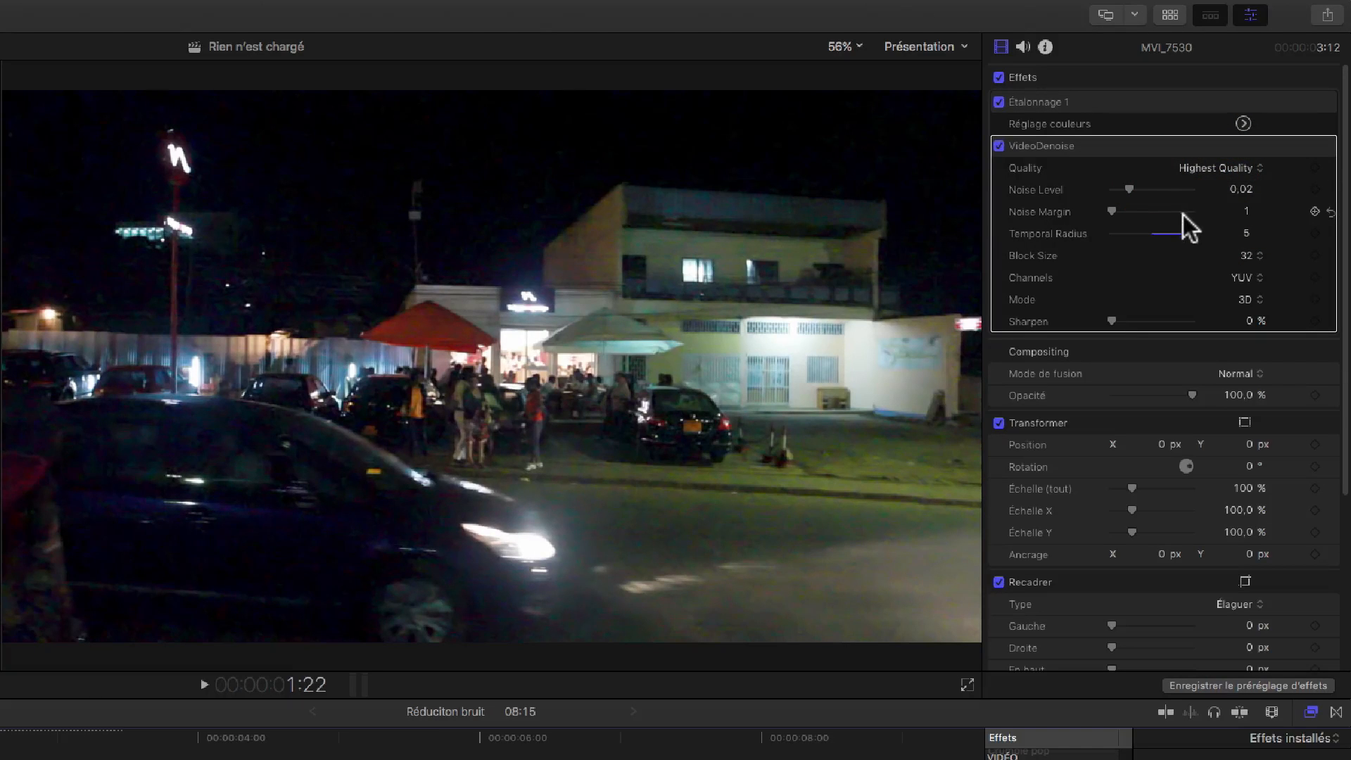
pyautogui.click(1155, 231)
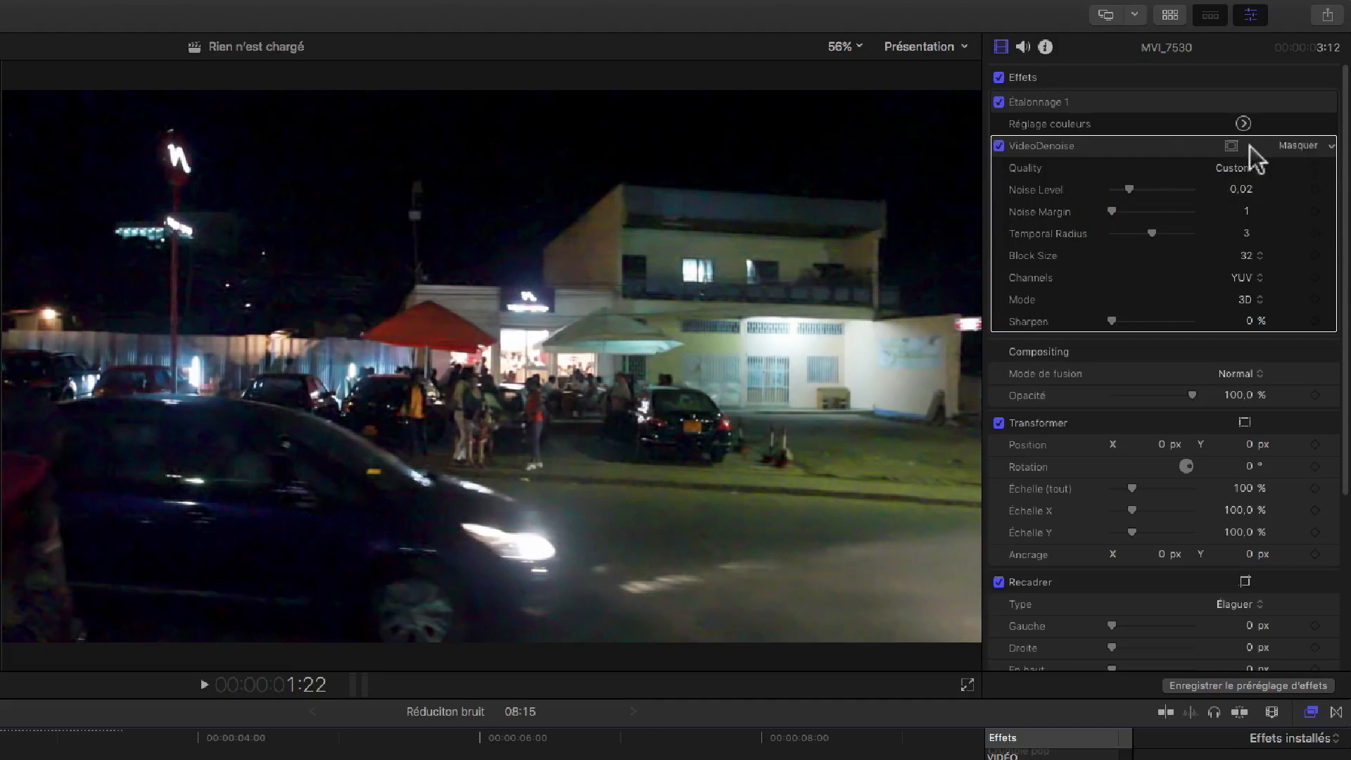
pyautogui.moveTo(1155, 234); pyautogui.dragTo(1239, 226)
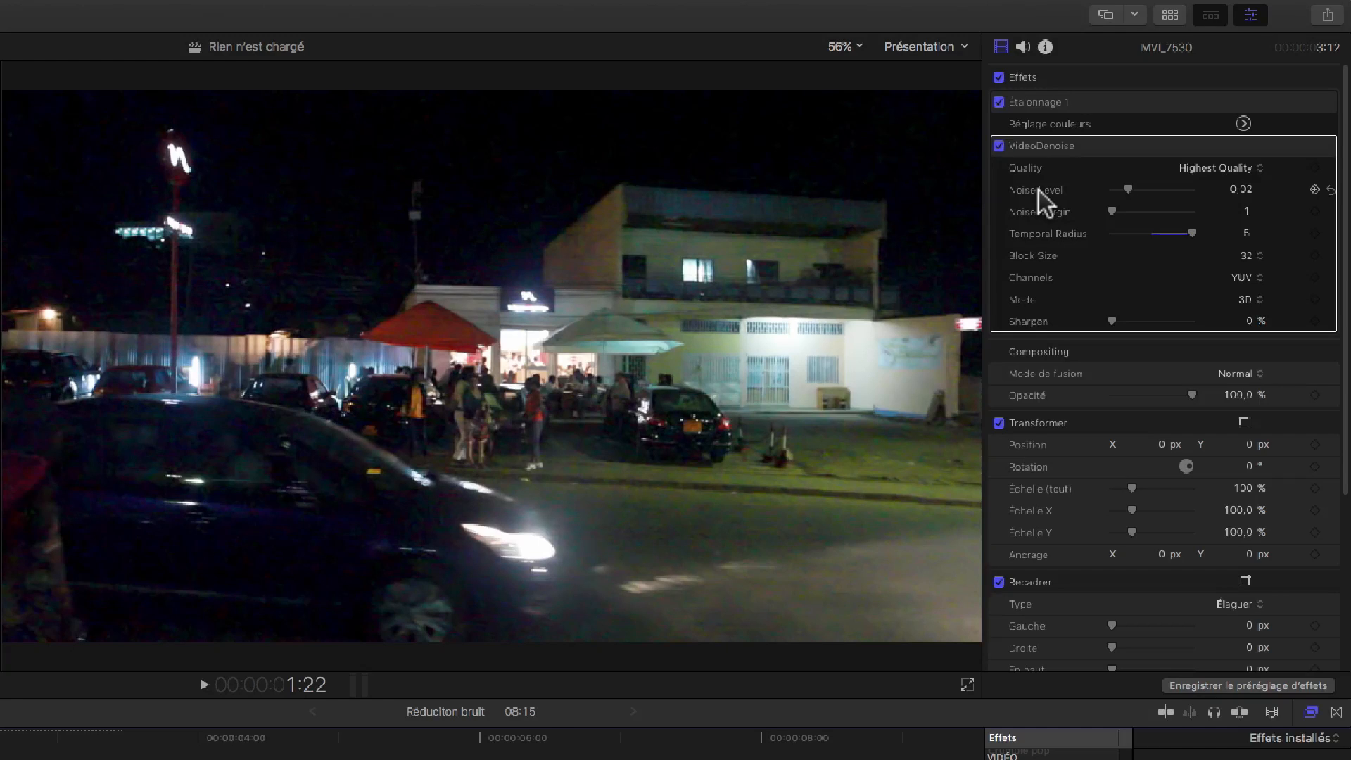
# Raise the VideoDenoise Noise Level of the first clip to 0.05
pyautogui.click(1155, 189)
pyautogui.moveTo(1158, 189); pyautogui.dragTo(1150, 188)
# Try a Noise Margin of 23 in the VideoDenoise settings and set it back to 1
pyautogui.click(1247, 209)
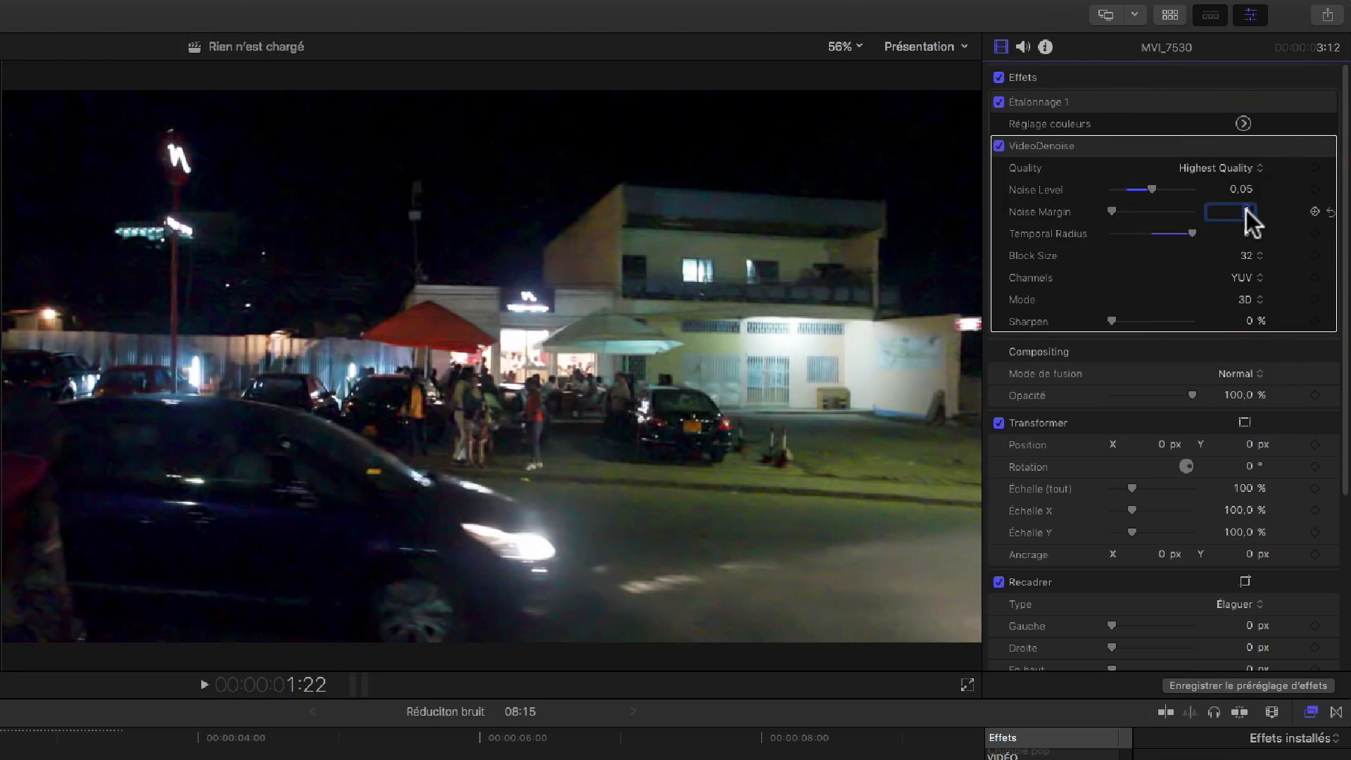
pyautogui.write('23')
pyautogui.press('Return')
pyautogui.write('1')
pyautogui.press('Return')
# Try a Temporal Radius of 1, return it to 5 and play the denoised clip
pyautogui.click(1144, 234)
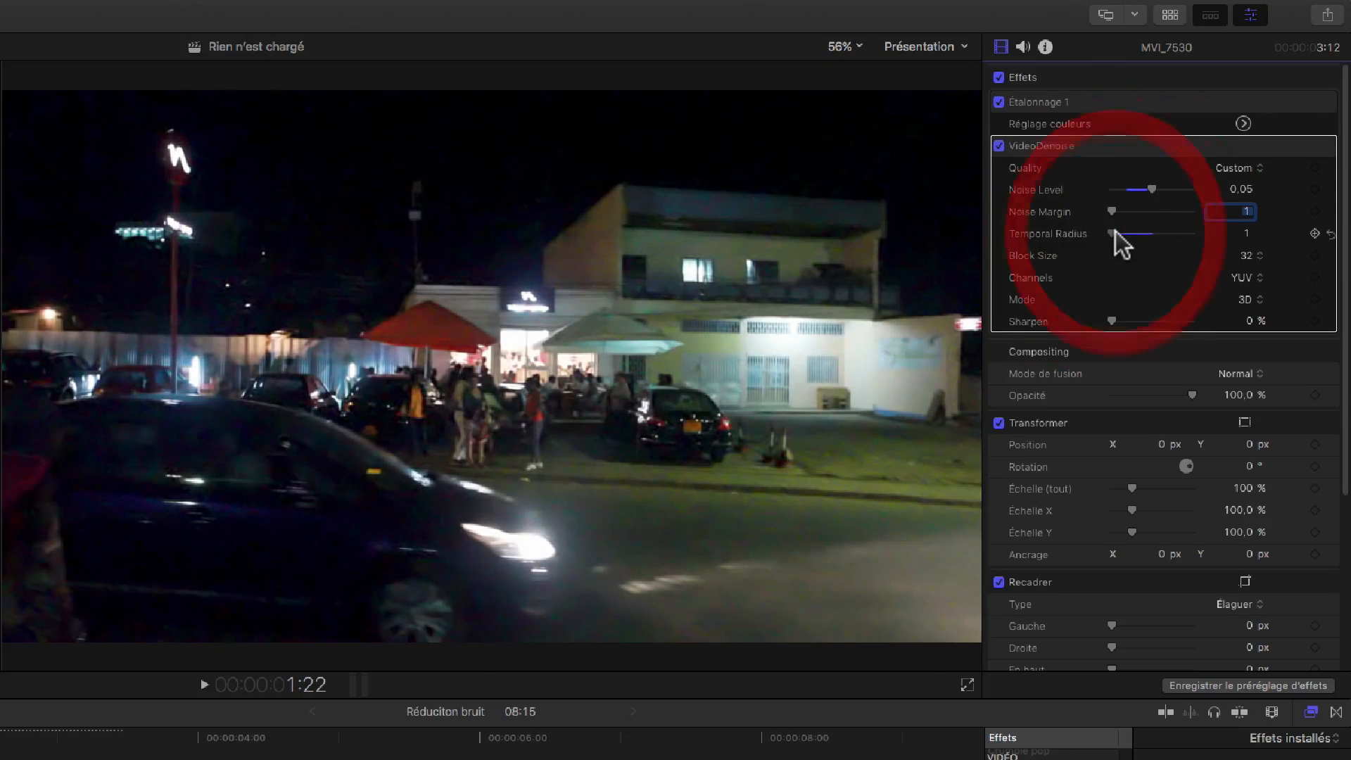
pyautogui.click(1190, 232)
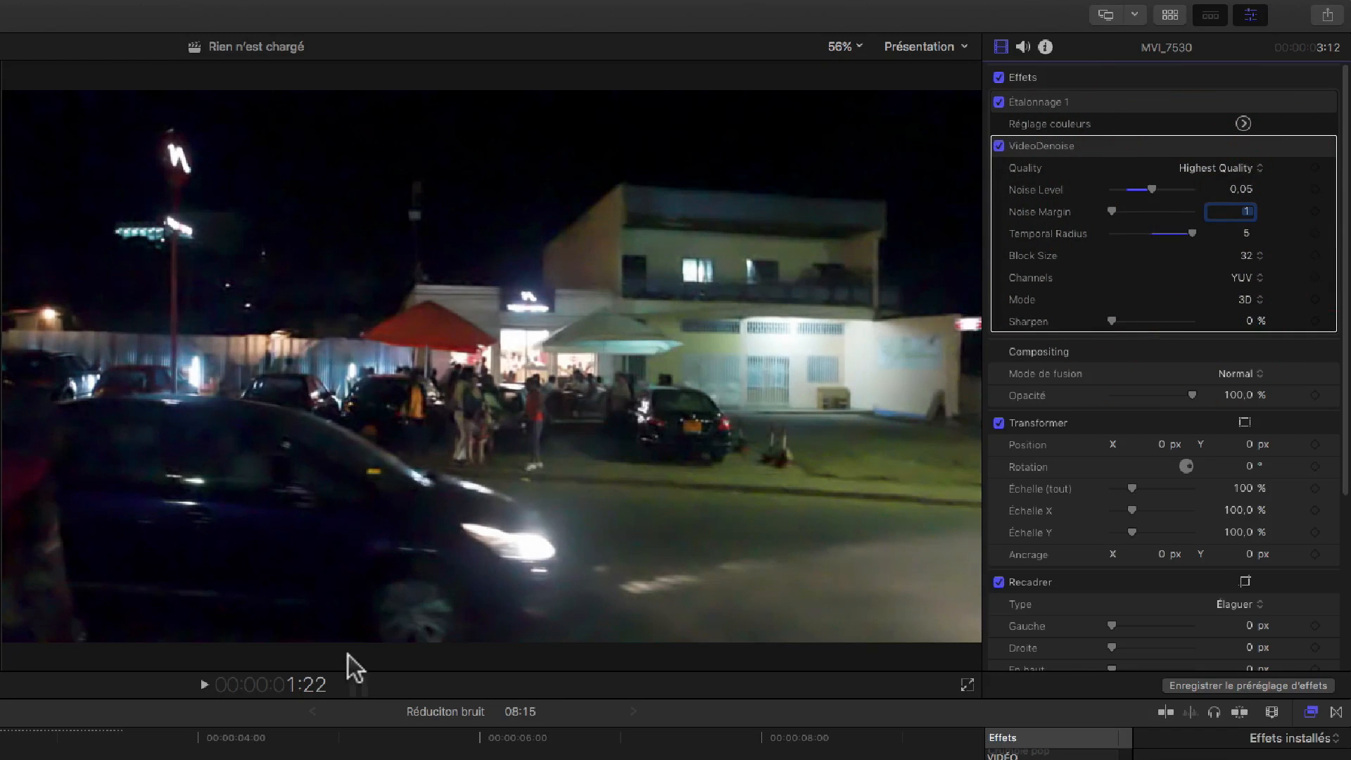
pyautogui.press('space')
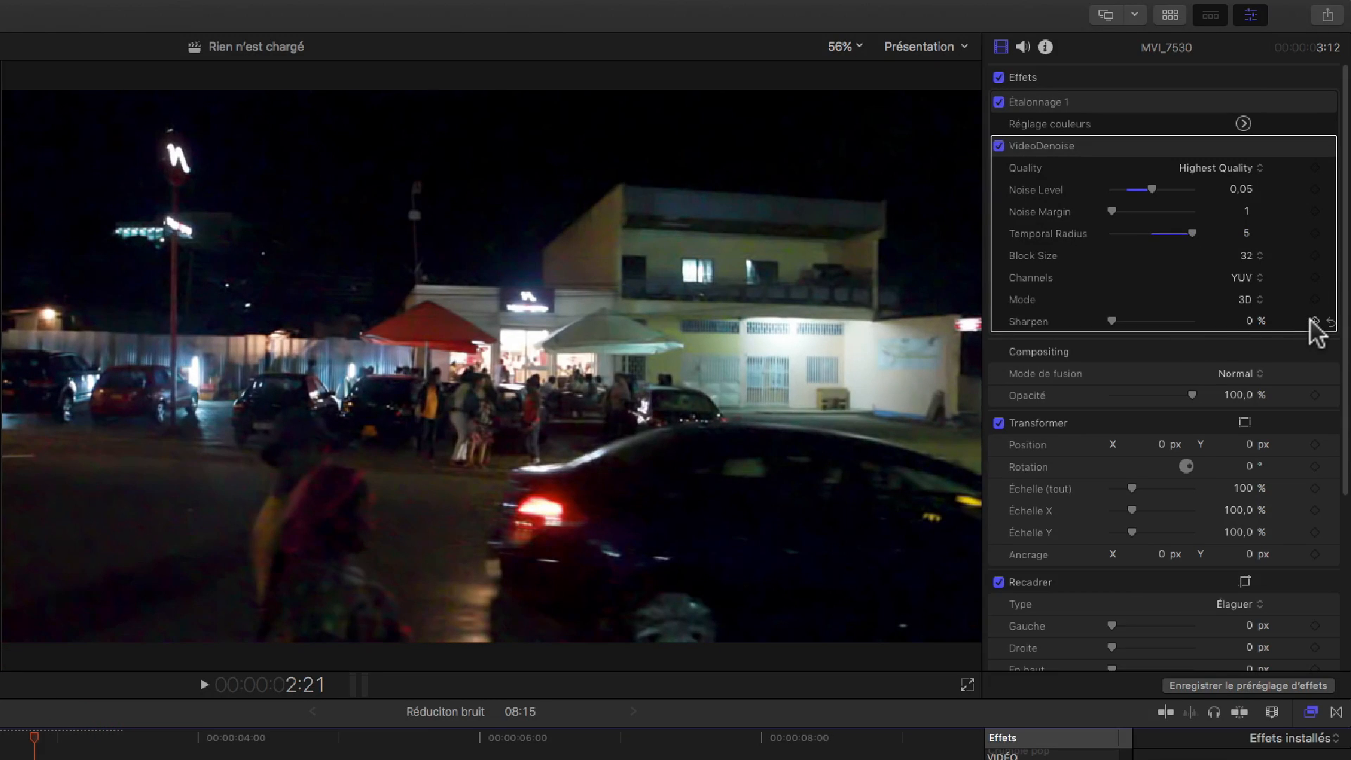
# Set the VideoDenoise Block Size to 64
pyautogui.click(1258, 255)
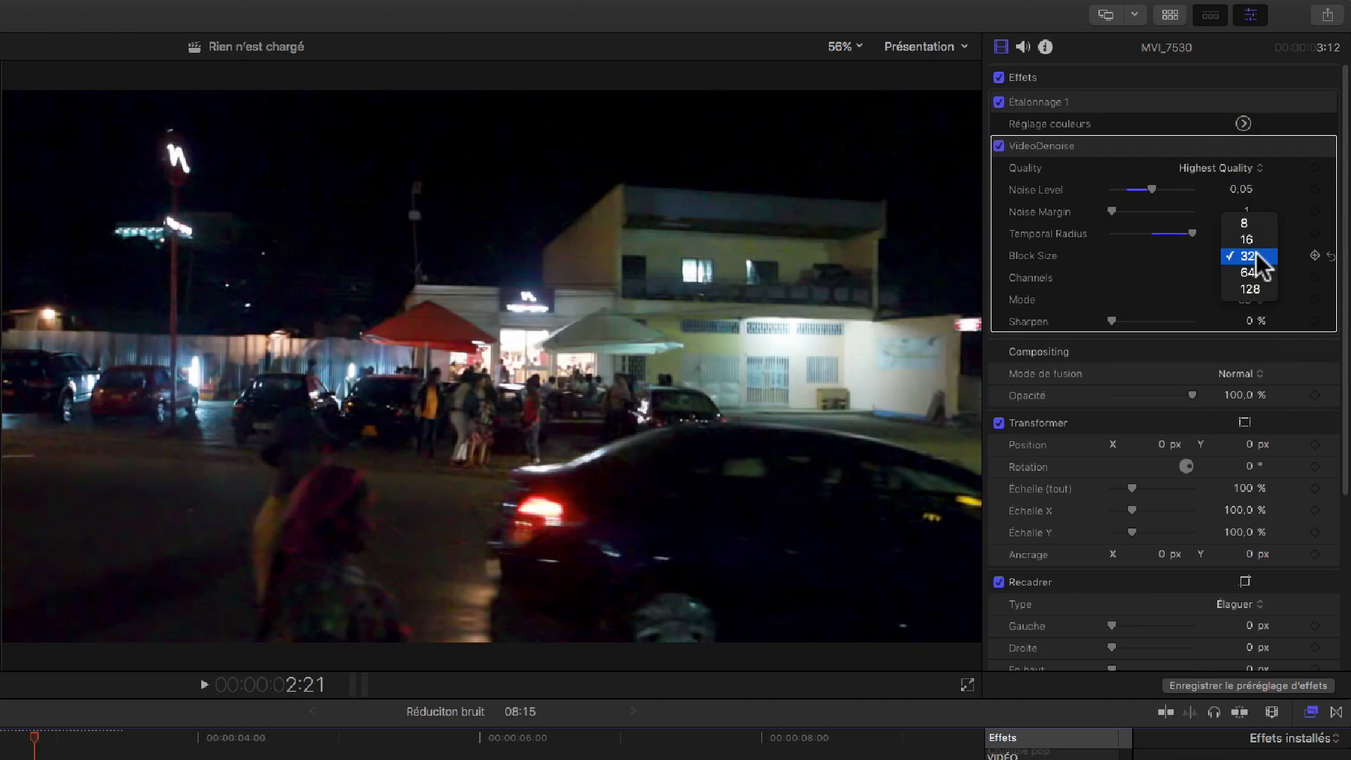
pyautogui.click(1256, 255)
pyautogui.click(1252, 258)
pyautogui.click(1252, 259)
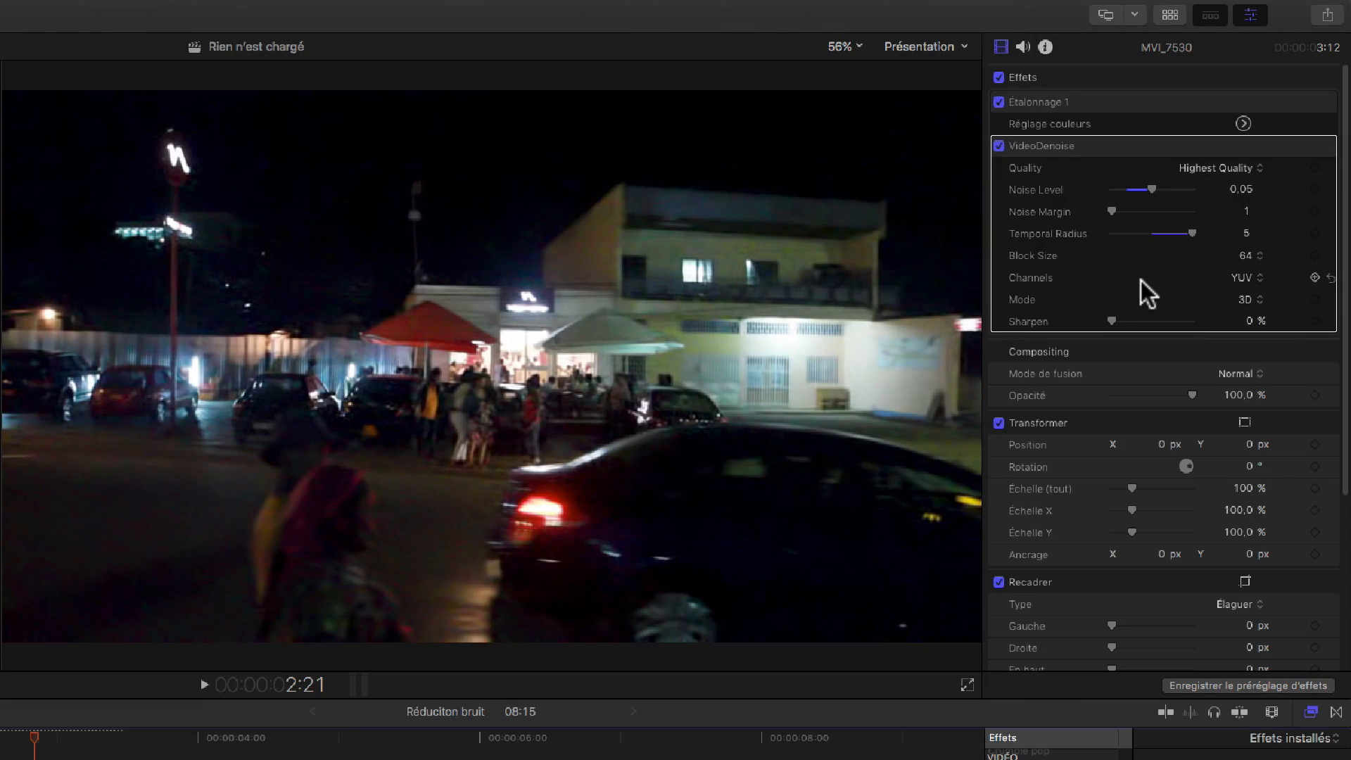
# Try the Y only and Y+U options for the VideoDenoise Channels and return the setting to YUV
pyautogui.click(1240, 276)
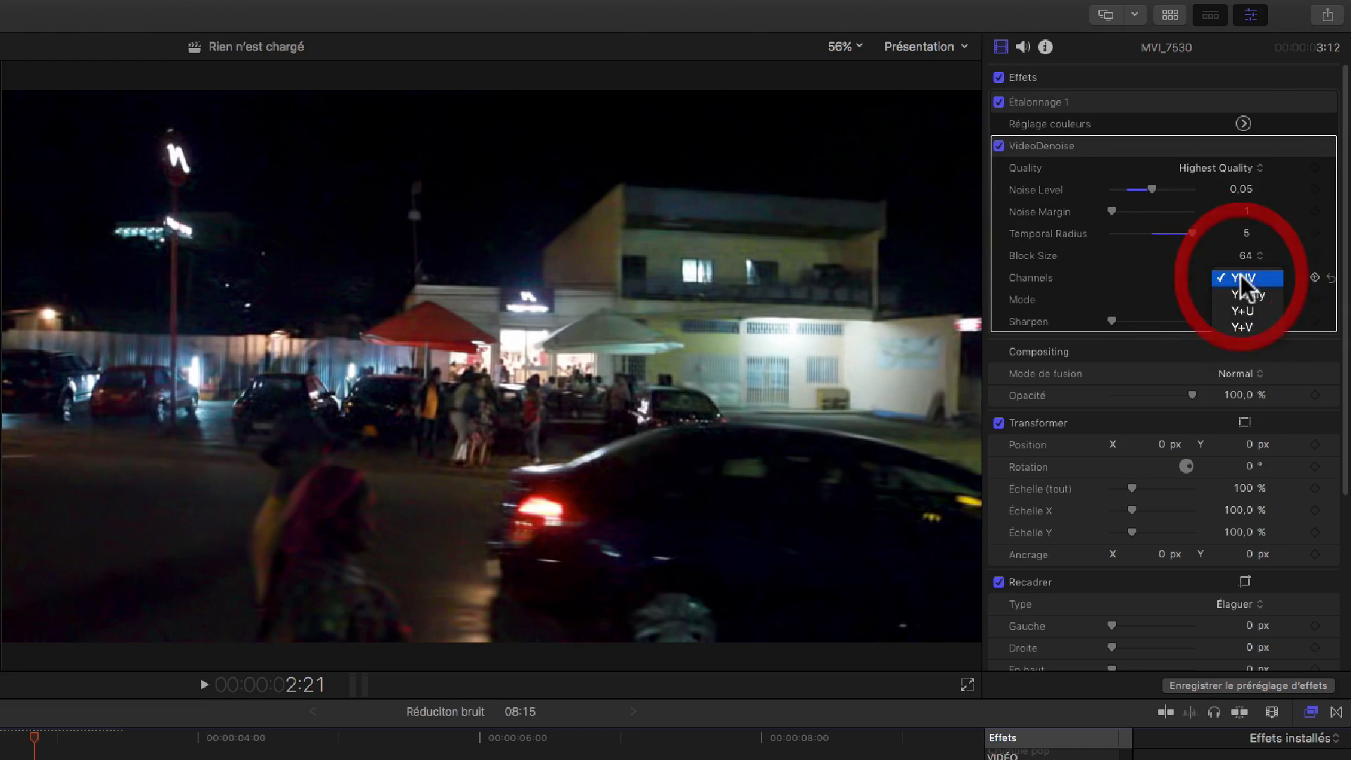
pyautogui.click(1249, 300)
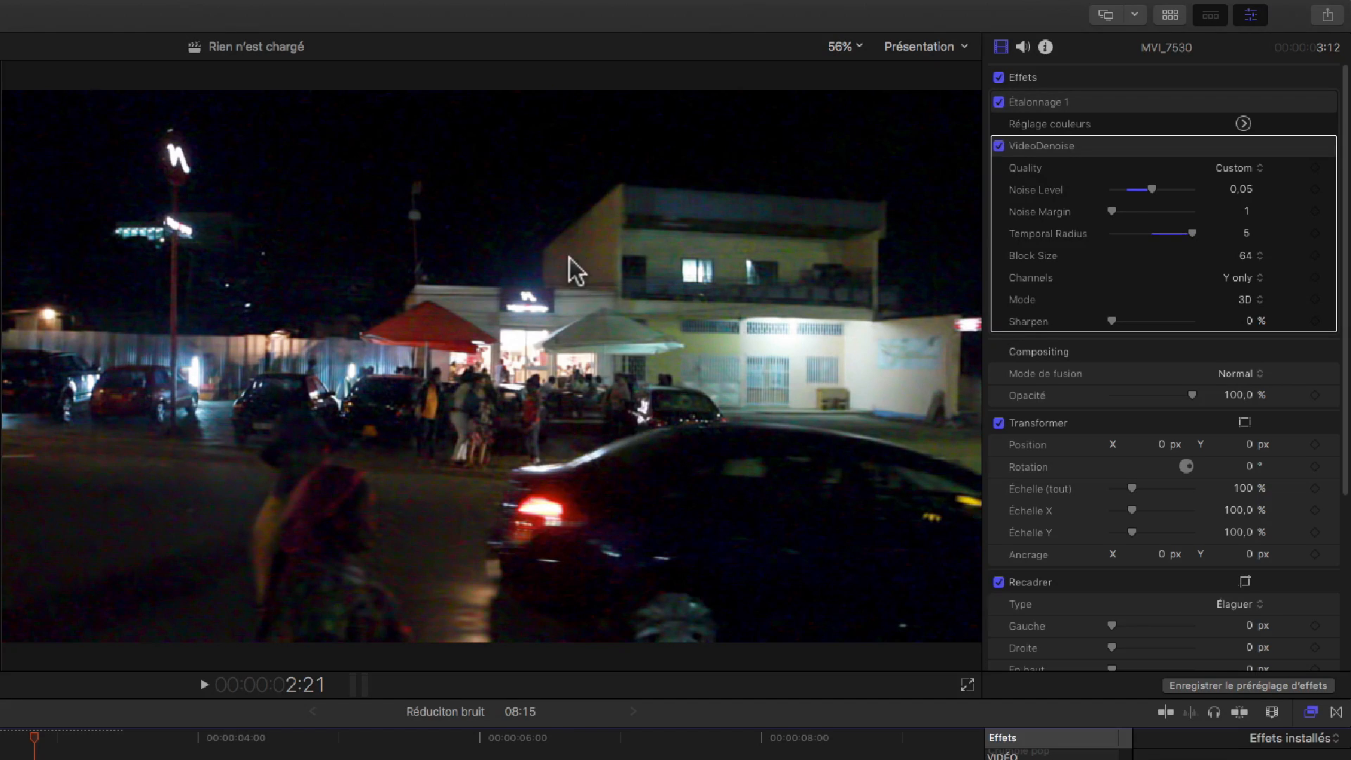
pyautogui.click(1229, 278)
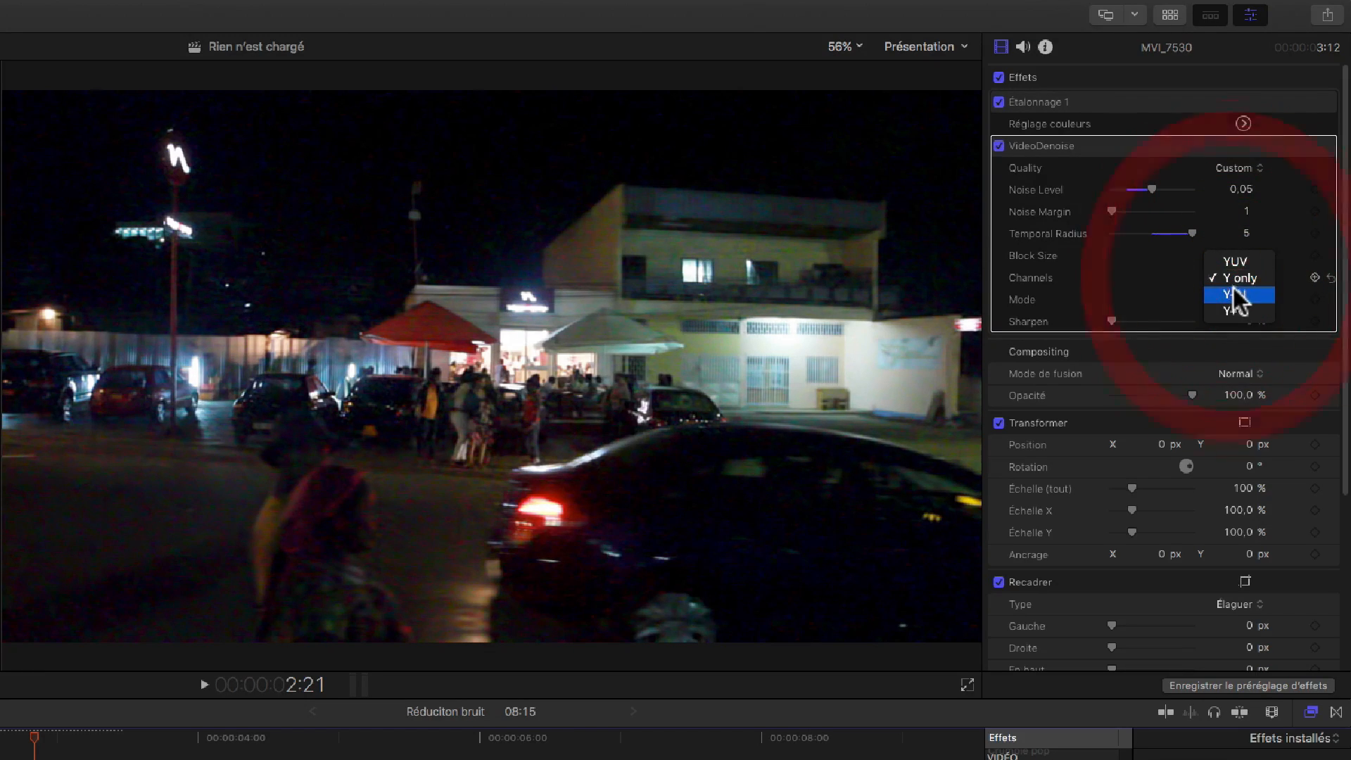
pyautogui.click(1235, 290)
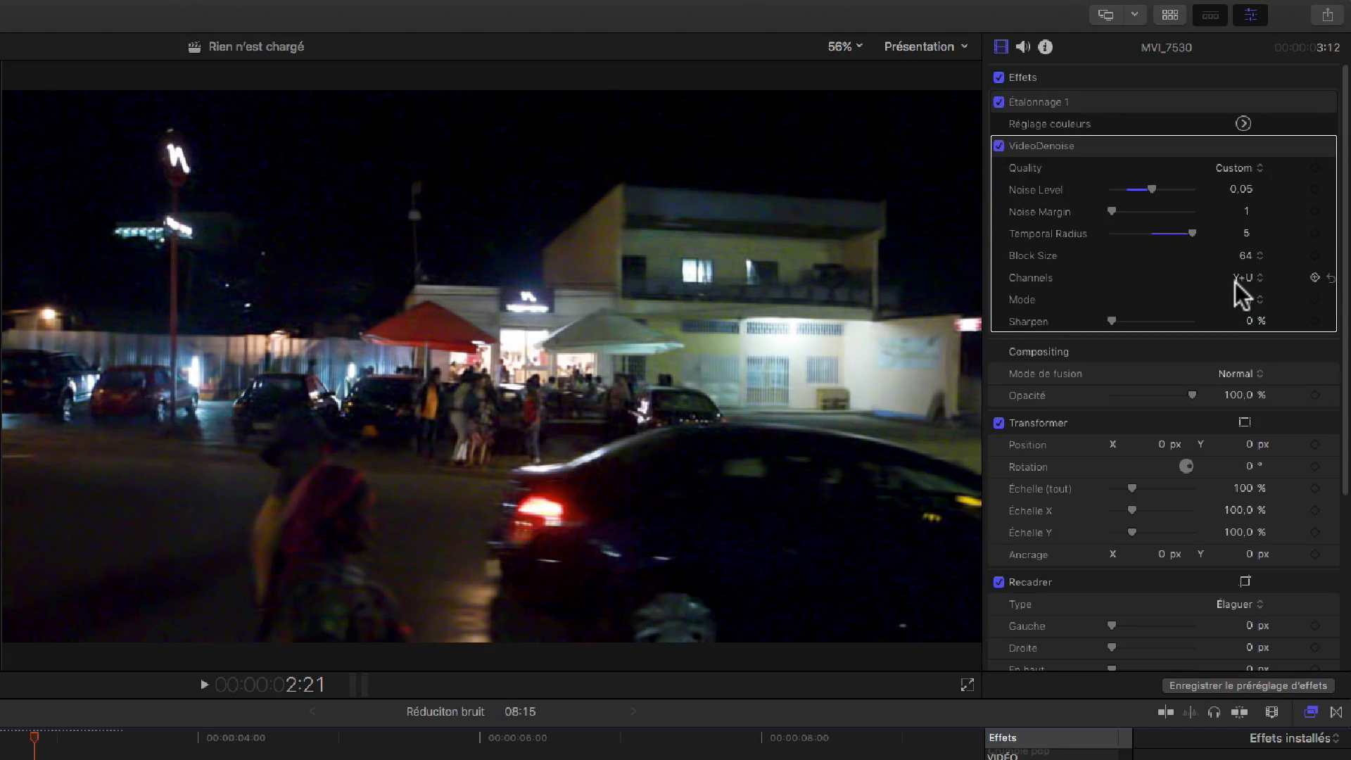
pyautogui.click(1237, 280)
pyautogui.click(1243, 296)
pyautogui.click(1247, 277)
pyautogui.click(1244, 230)
# Try the 2-step Mode in the VideoDenoise settings and switch it back to 3D
pyautogui.click(1253, 300)
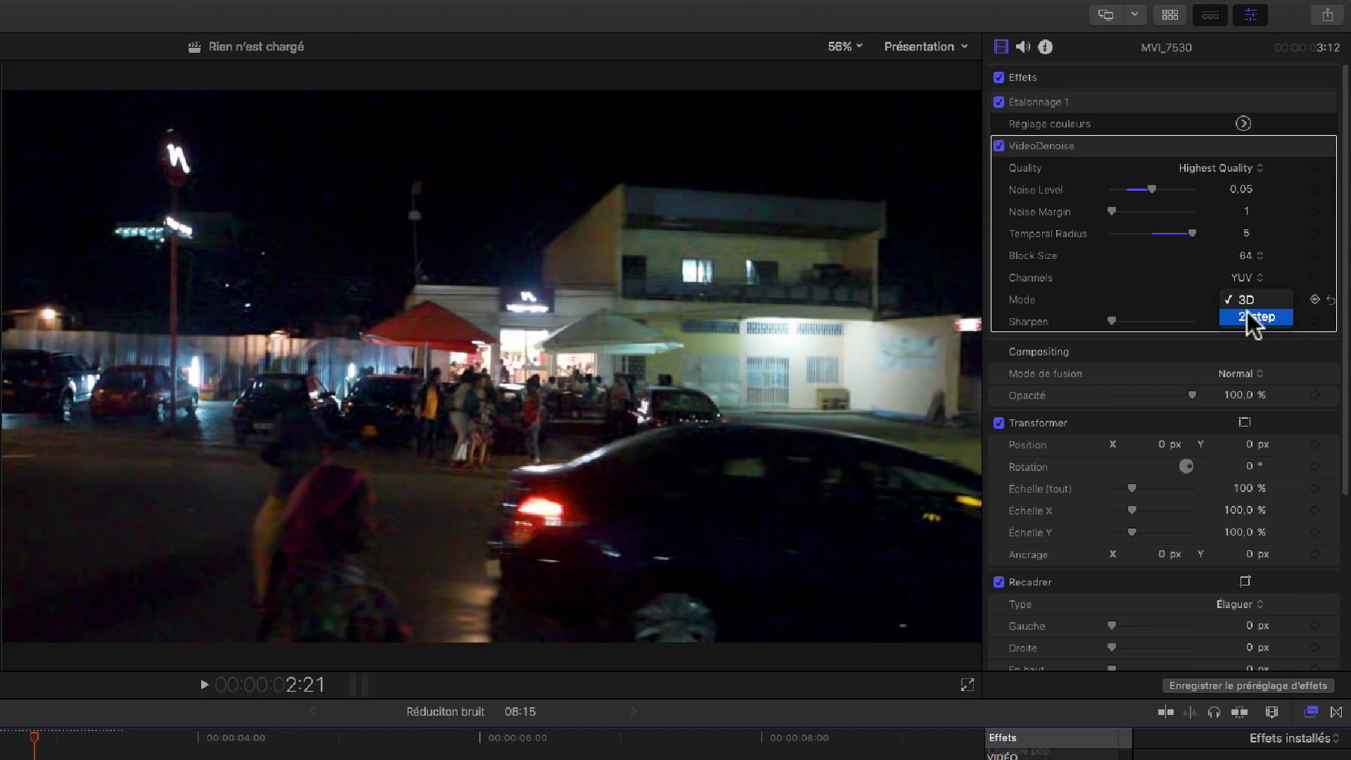
pyautogui.click(1248, 314)
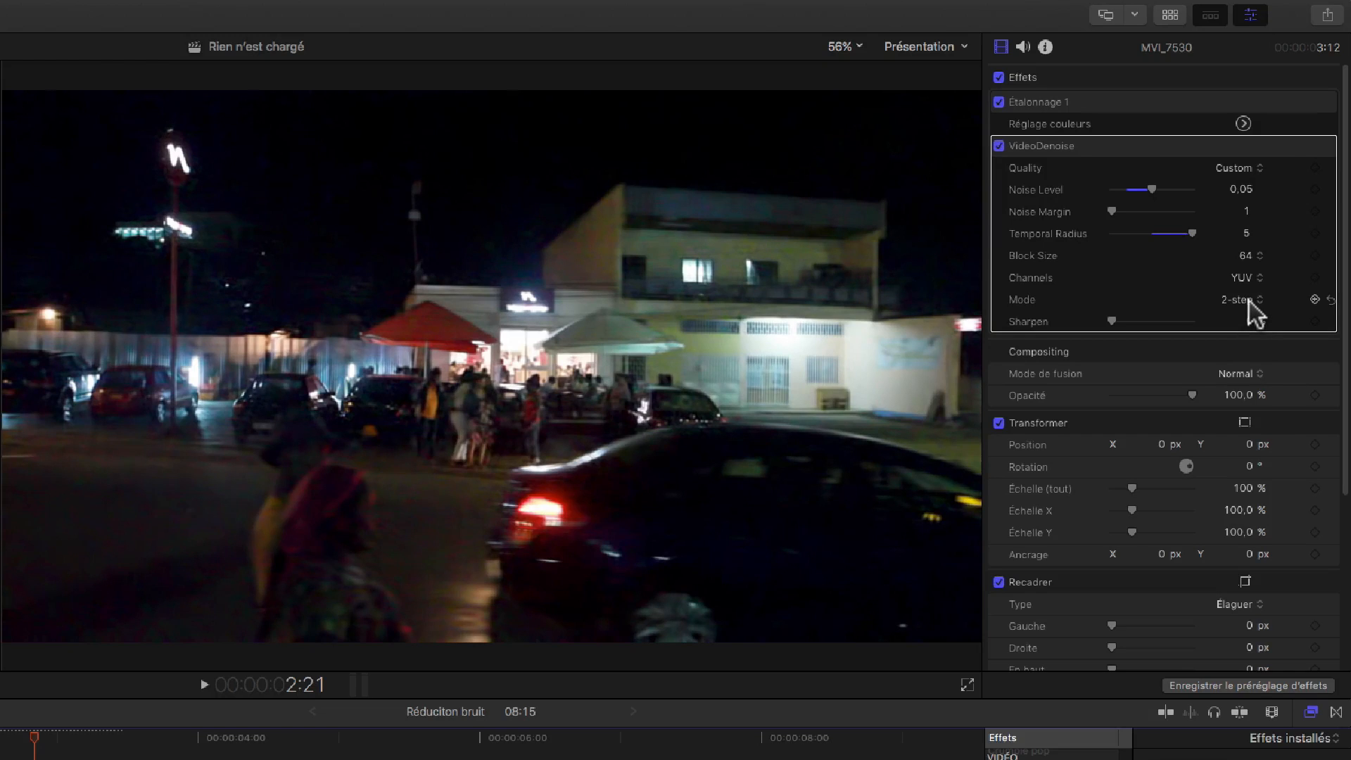
pyautogui.click(1250, 301)
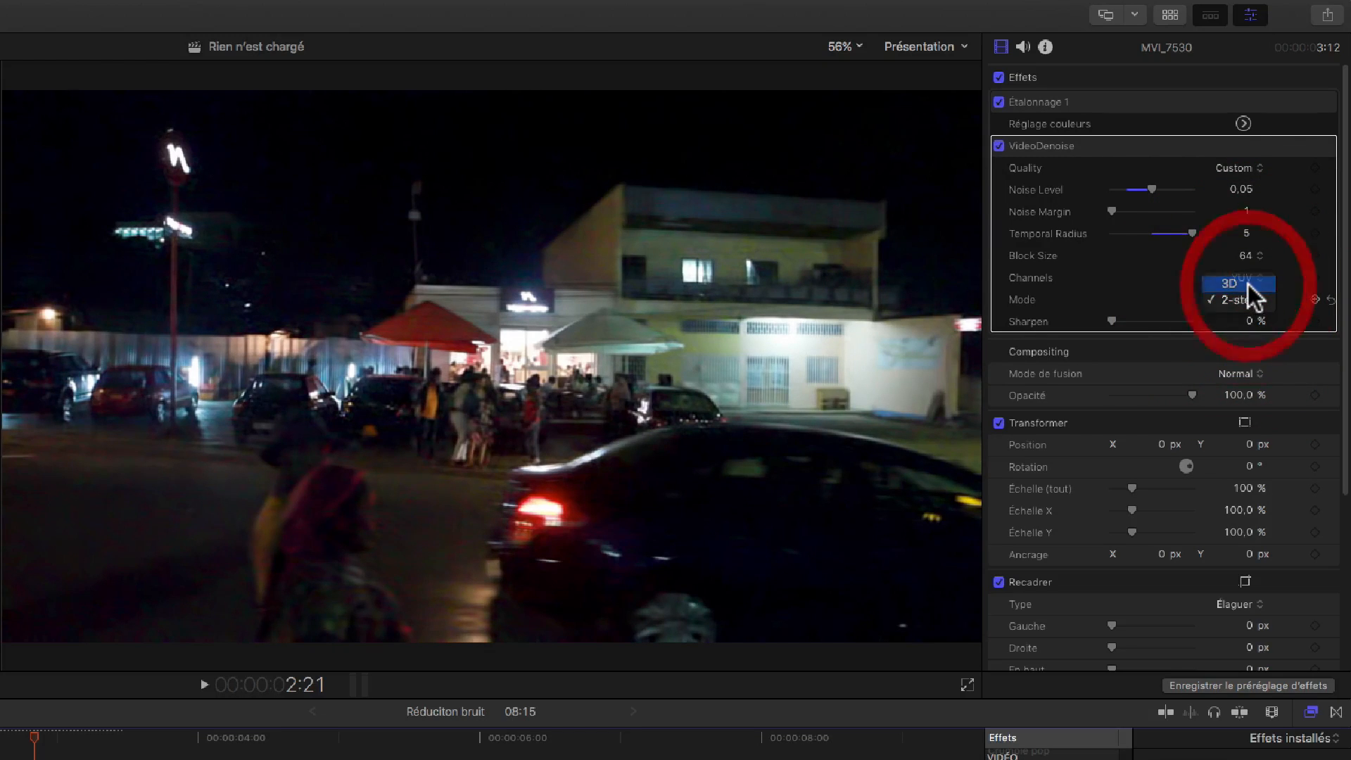
pyautogui.click(1248, 284)
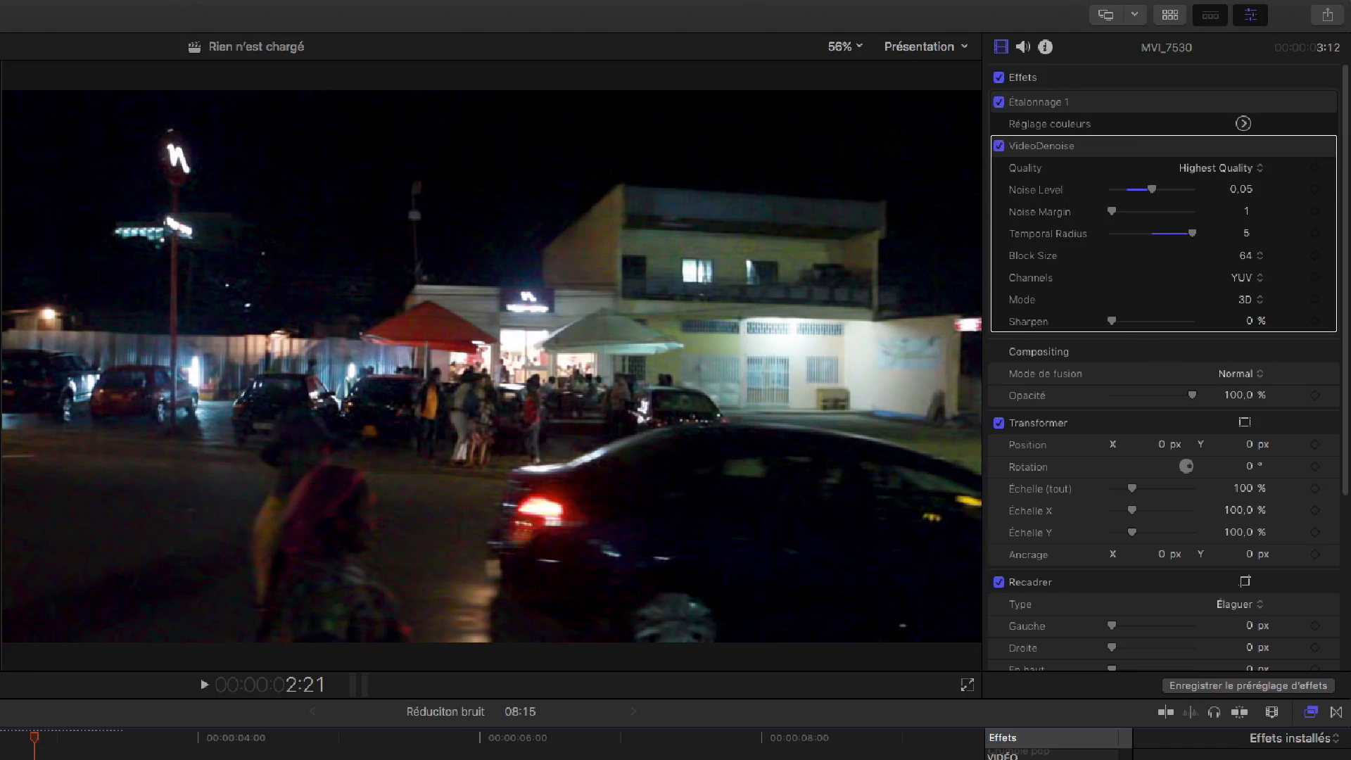
# Set Sharpen to 17% with the playhead at 2:05, and compare the picture with VideoDenoise off and on
pyautogui.click(0, 757)
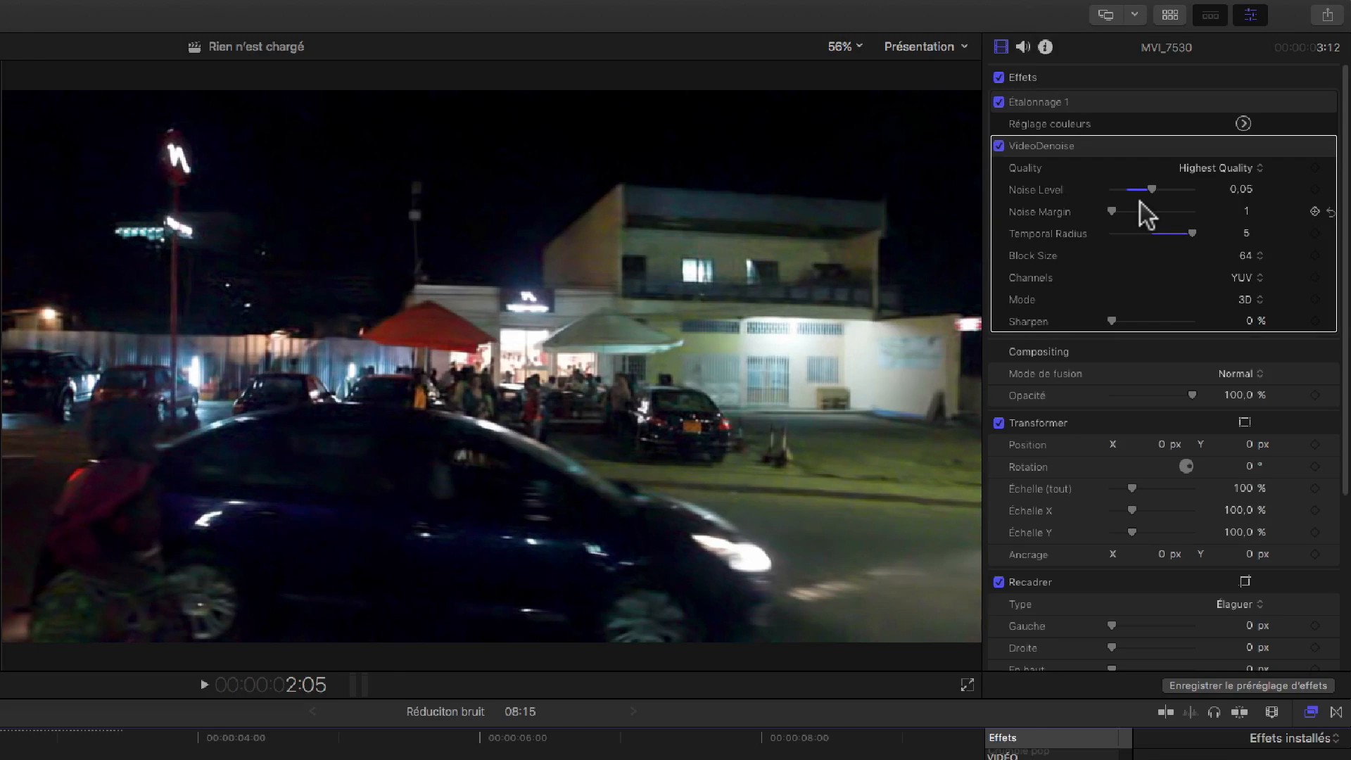
pyautogui.click(1252, 322)
pyautogui.write('17')
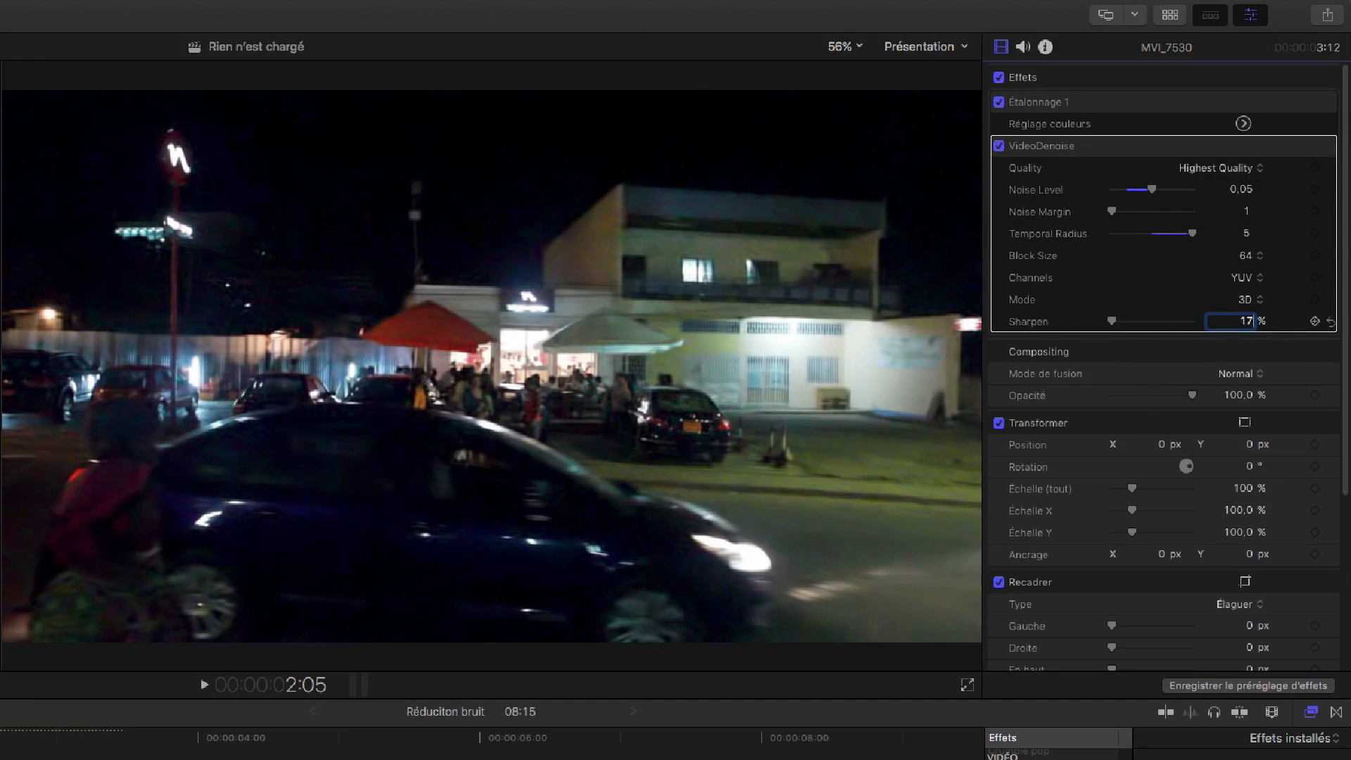
pyautogui.press('Return')
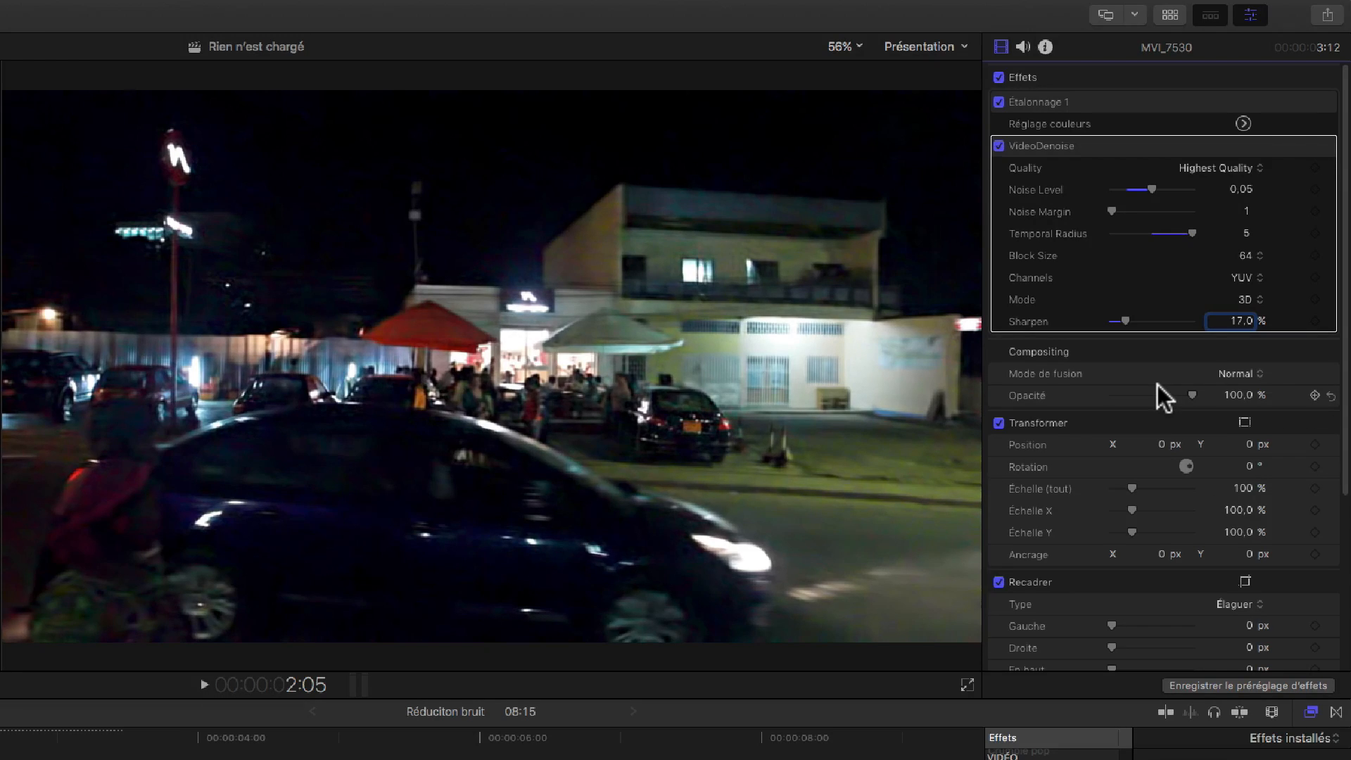
pyautogui.click(999, 146)
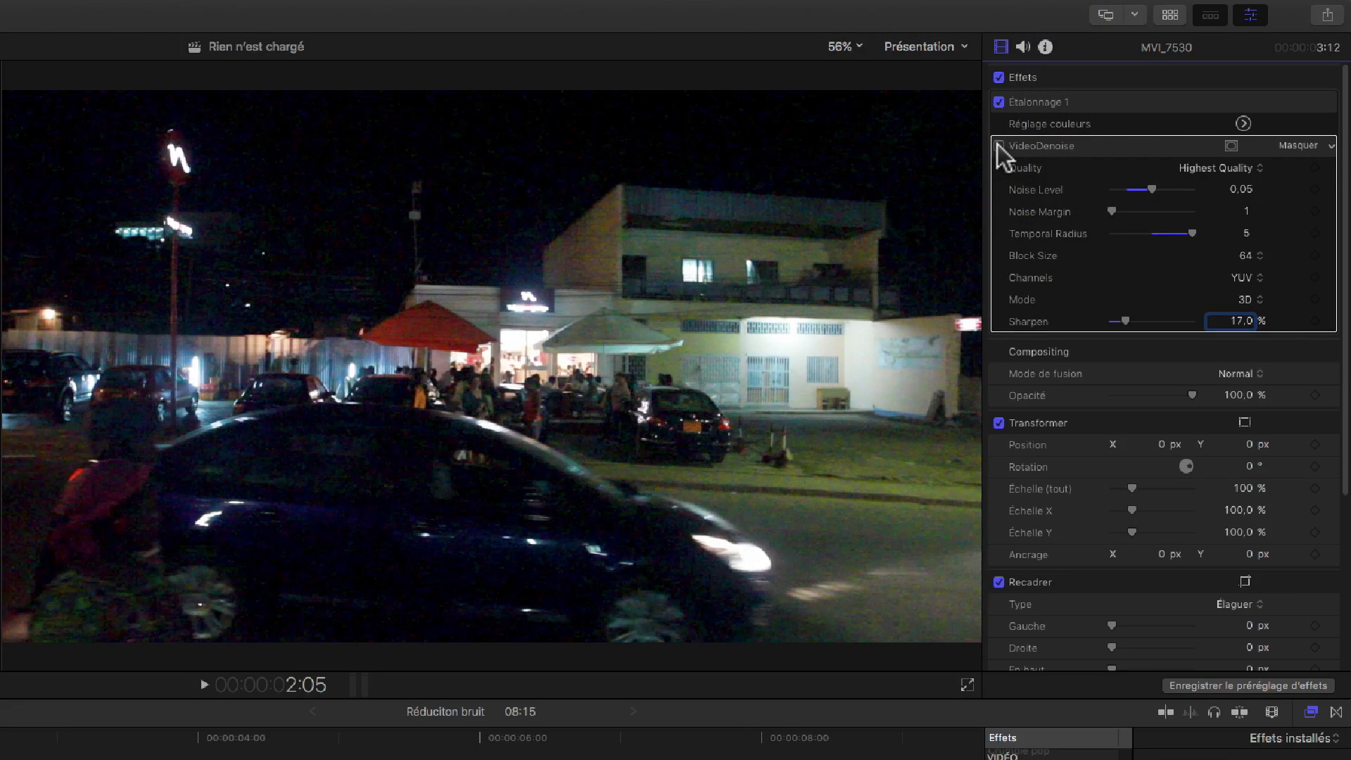
pyautogui.click(1000, 146)
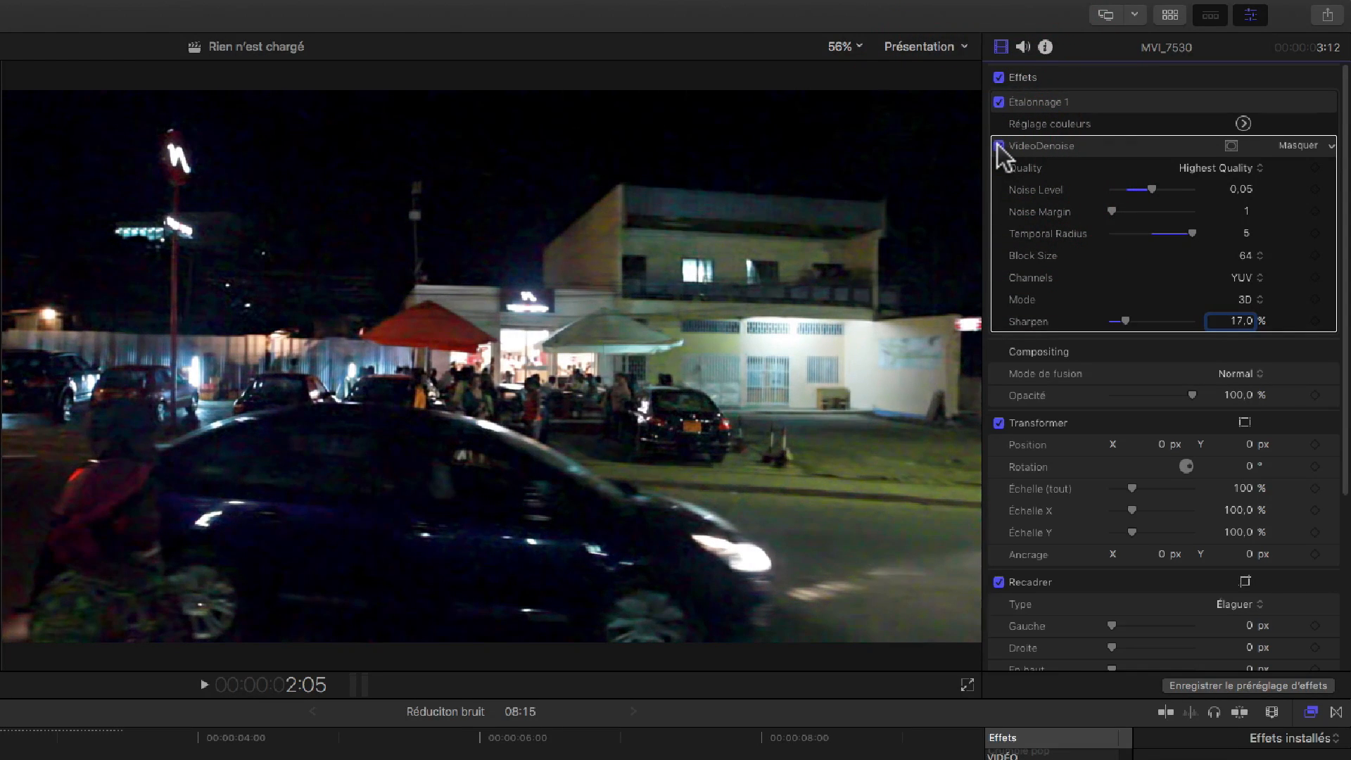
# Set the VideoDenoise Sharpen amount to 15%
pyautogui.click(1242, 325)
pyautogui.doubleClick(1237, 323)
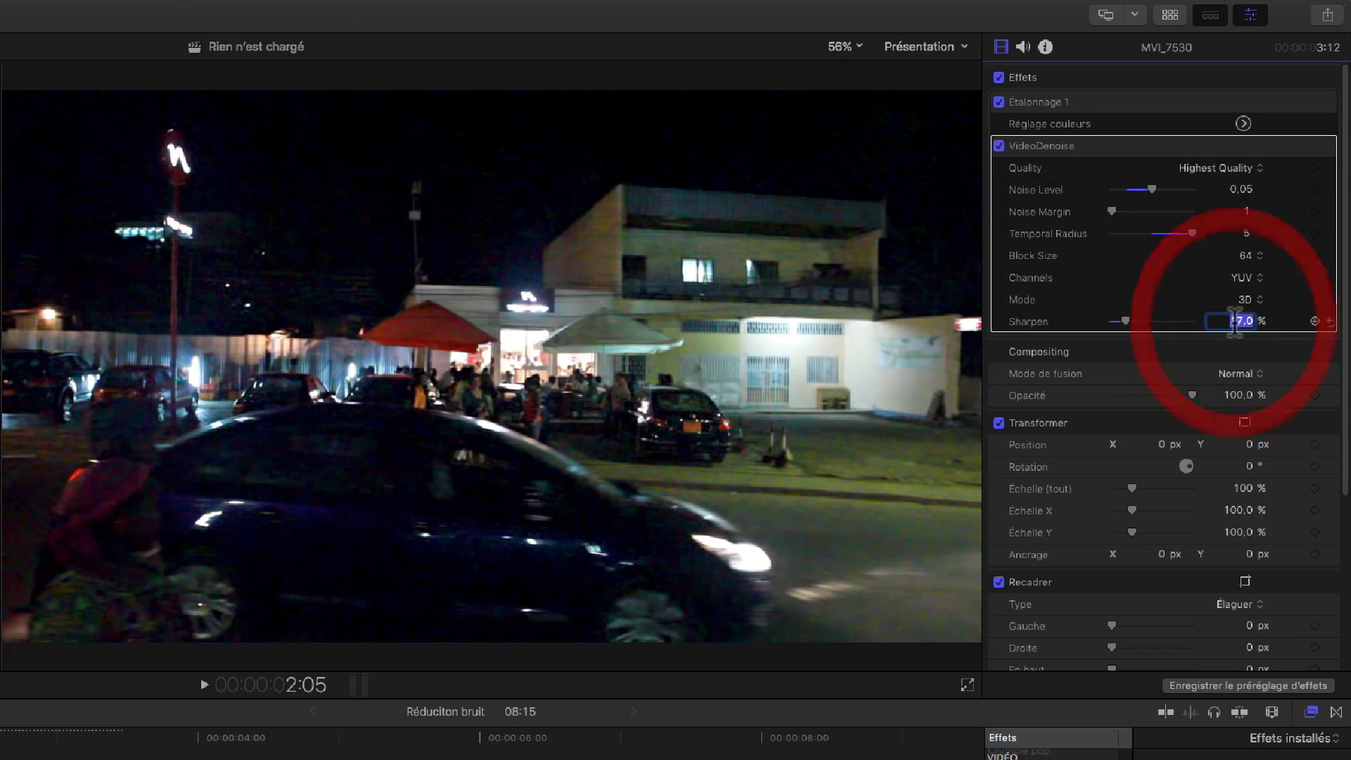
pyautogui.write('1')
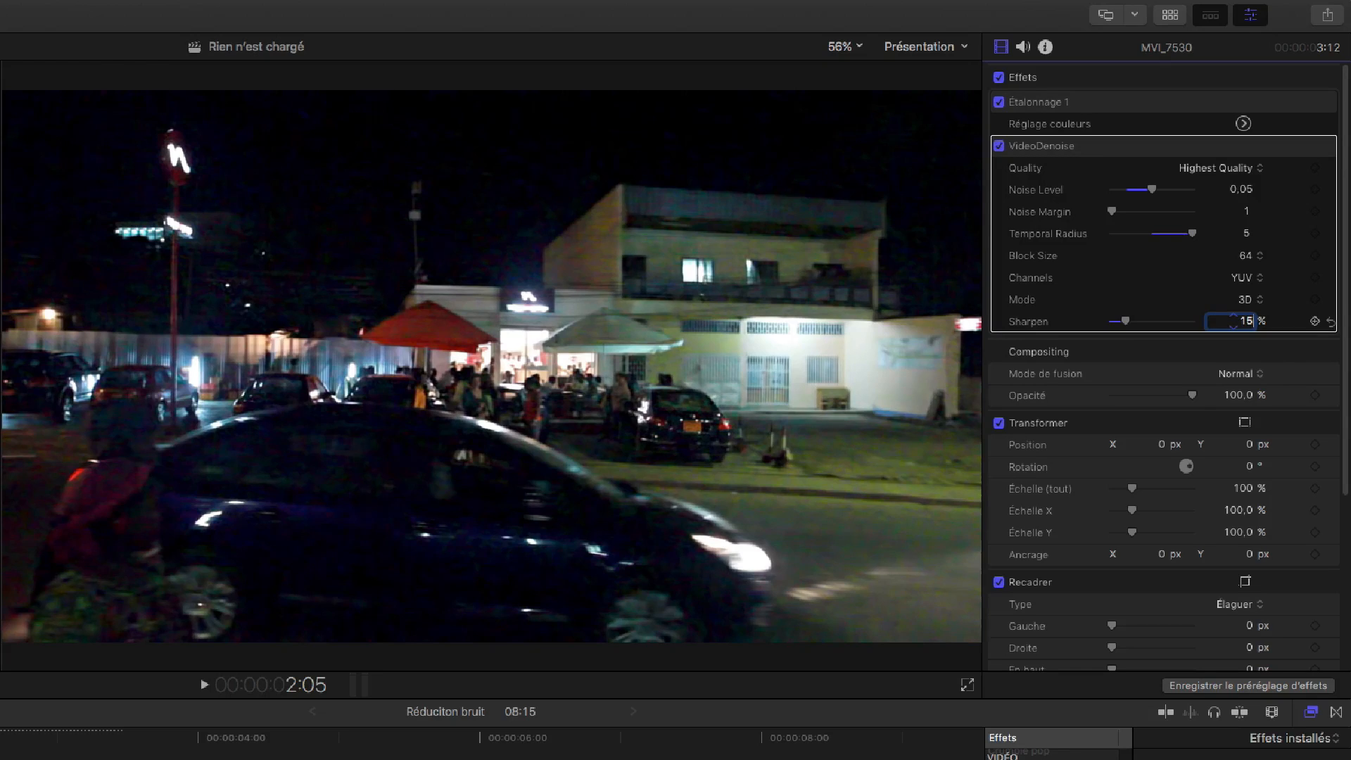
pyautogui.write('5')
pyautogui.press('Return')
# Toggle VideoDenoise to compare the result, and play the first clip from its beginning to about 3:01
pyautogui.click(999, 146)
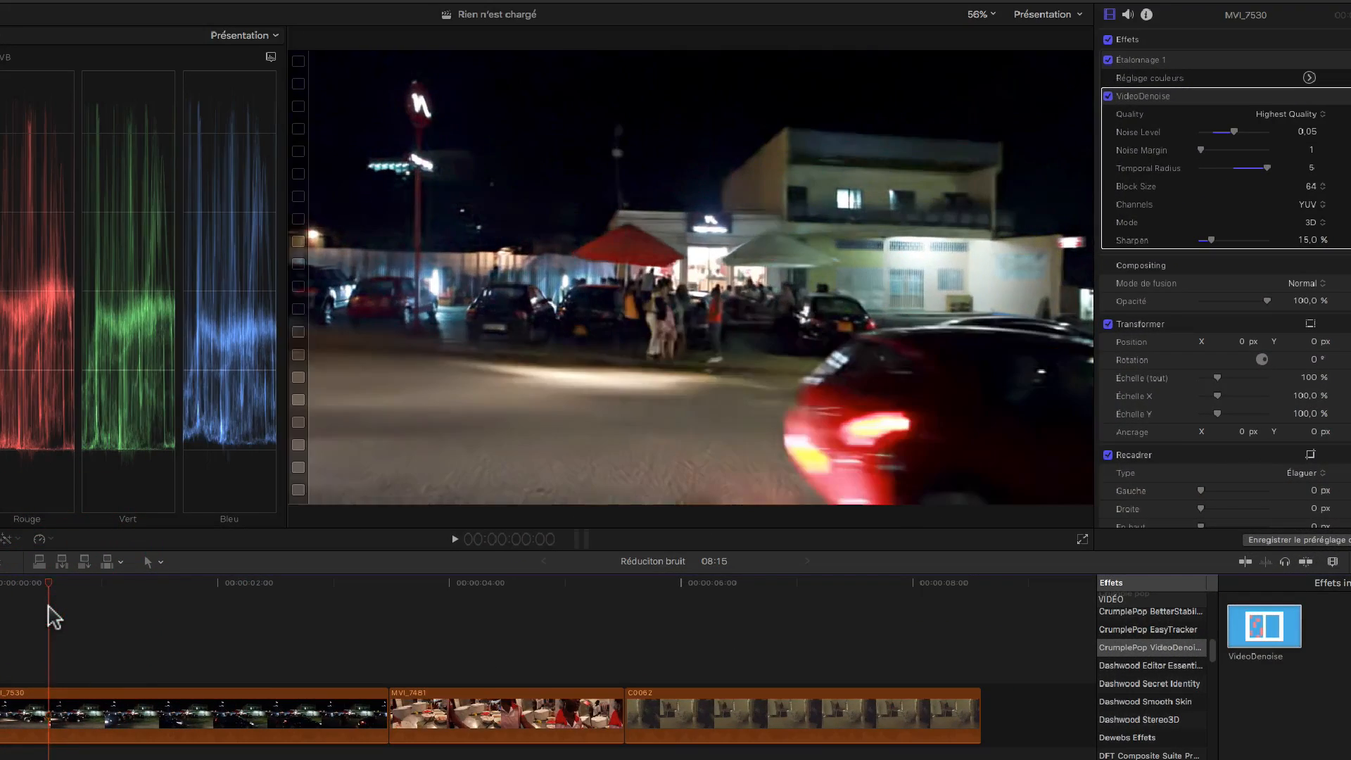
pyautogui.press('space')
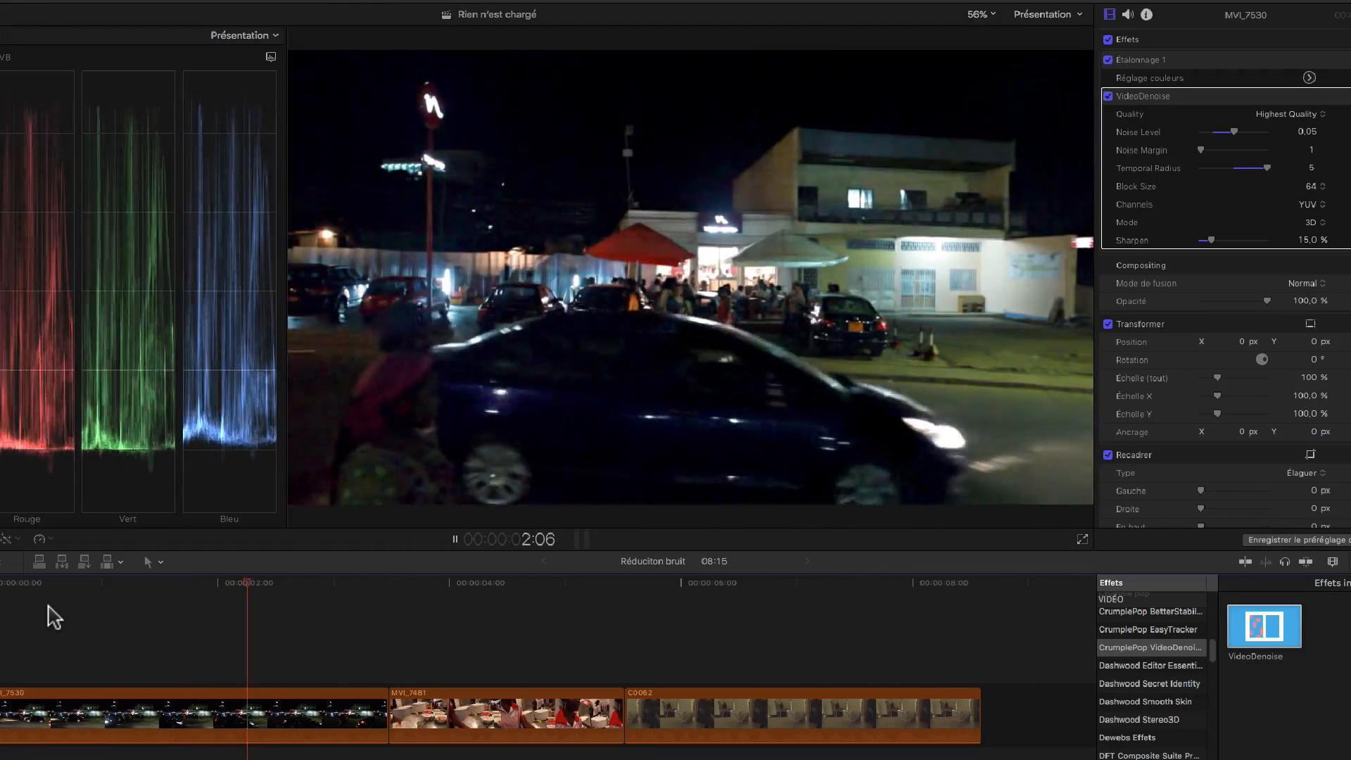
pyautogui.press('space')
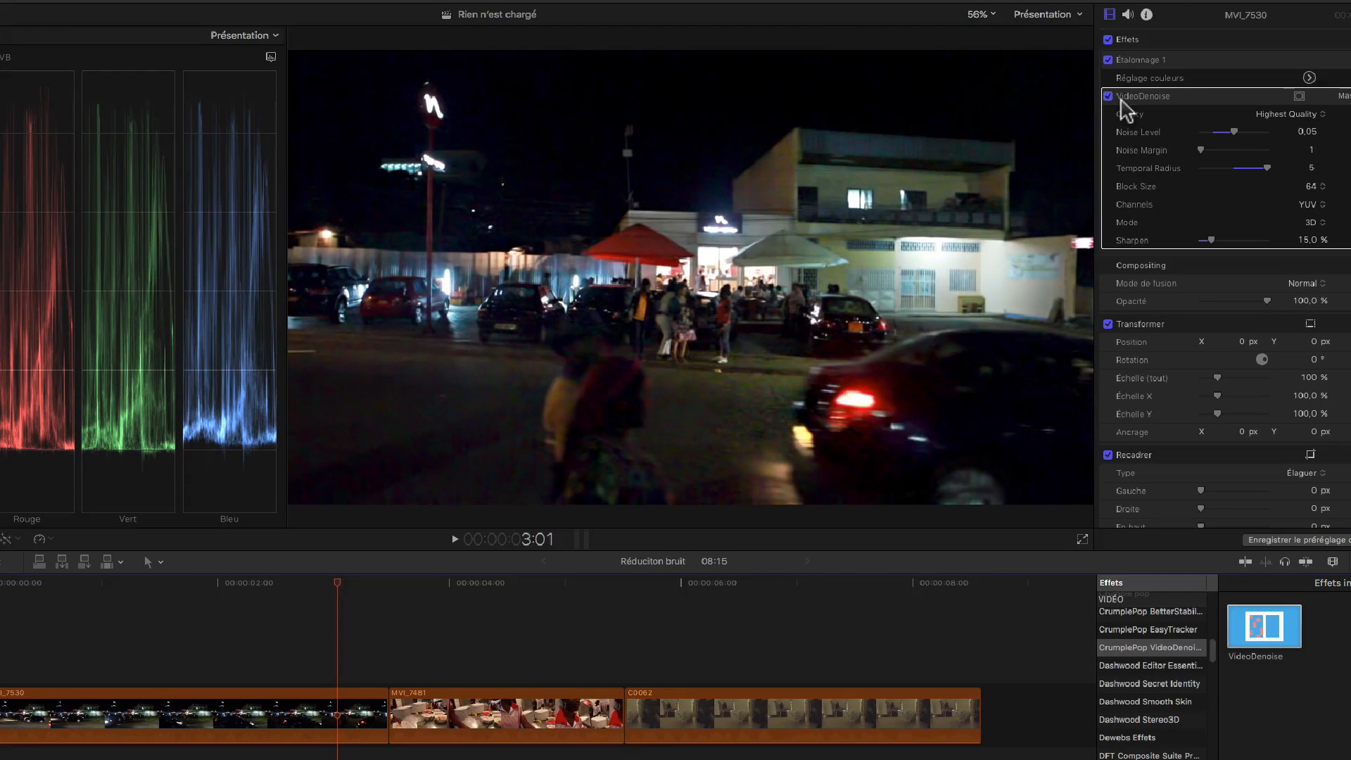
# Turn off VideoDenoise on the street clip and play the clip from its beginning to examine the original noise
pyautogui.click(1108, 96)
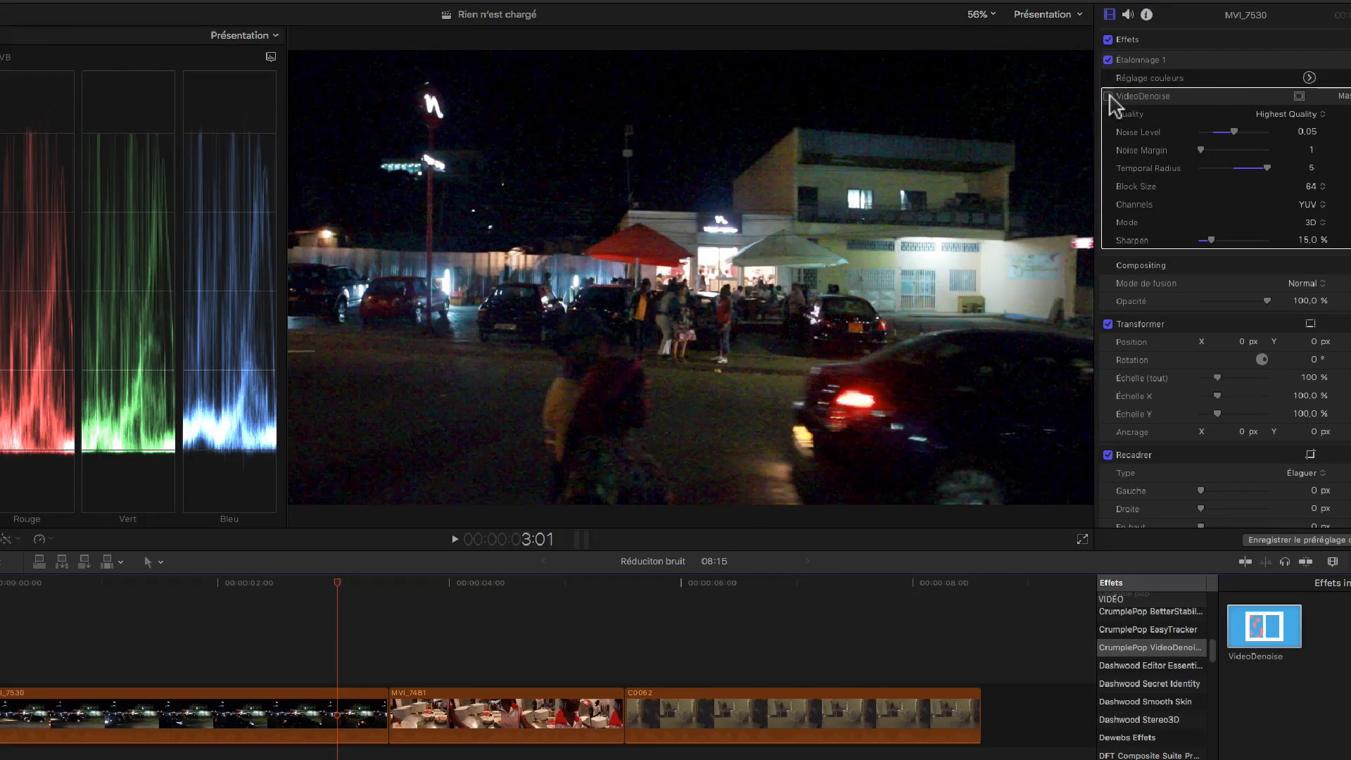
pyautogui.press('Home')
pyautogui.press('space')
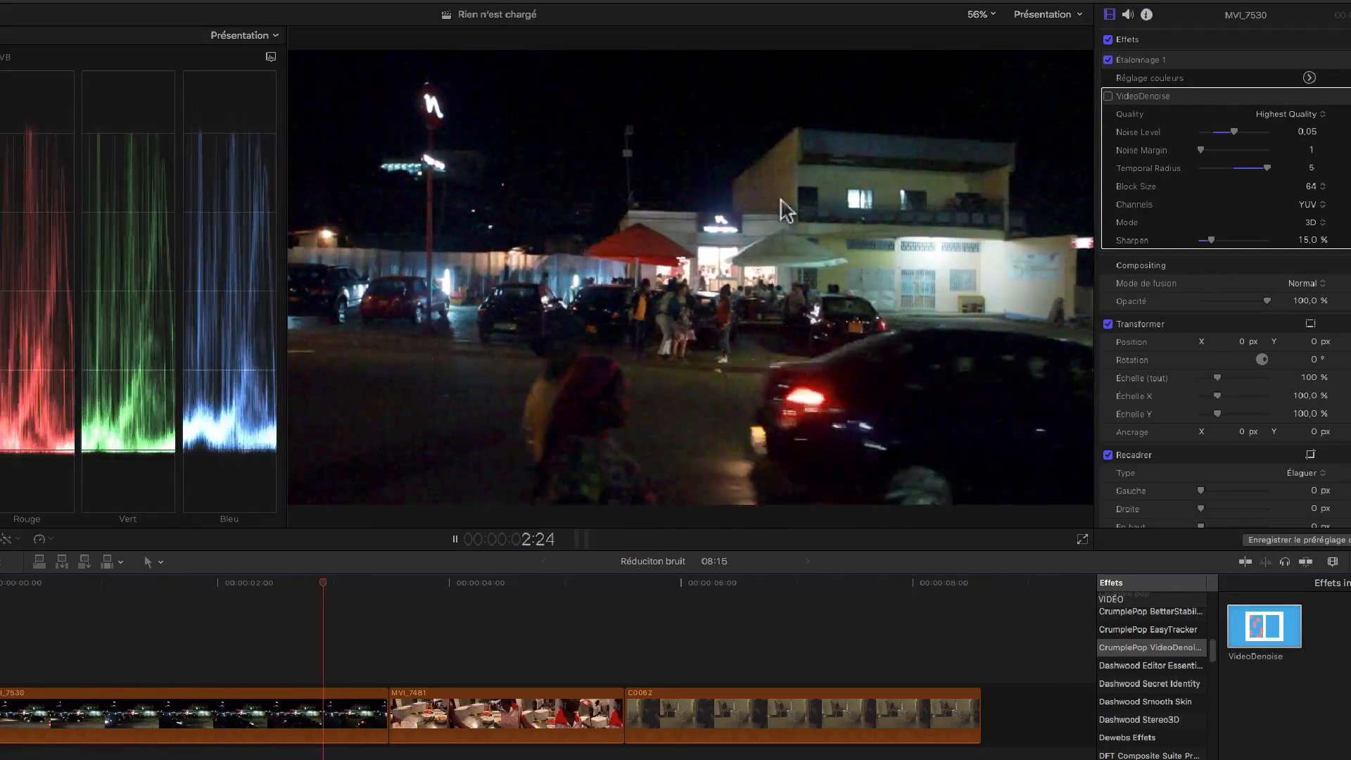
pyautogui.press('space')
pyautogui.press('Home')
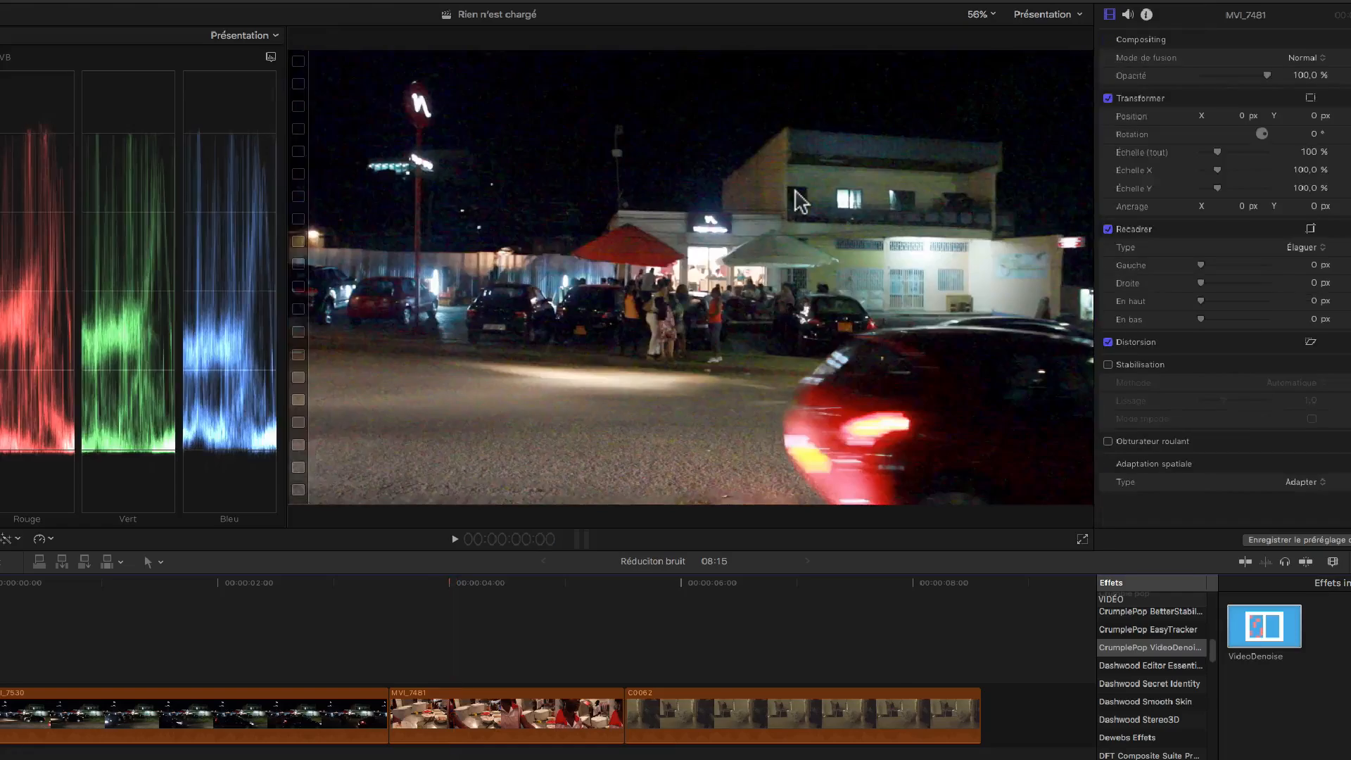
pyautogui.press('space')
pyautogui.press('space')
# Turn VideoDenoise back on for the street clip and play it to about 3:08 to examine the denoised picture
pyautogui.click(1109, 96)
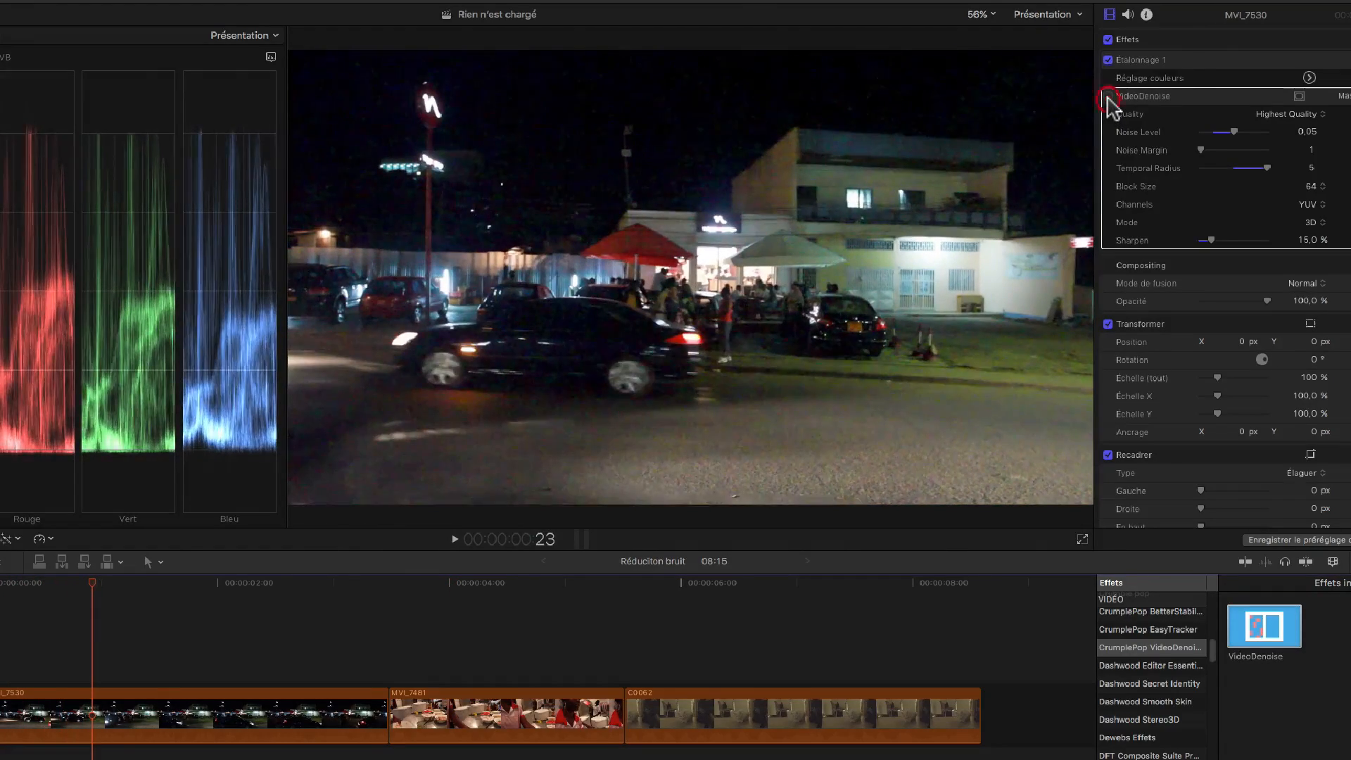
pyautogui.press('space')
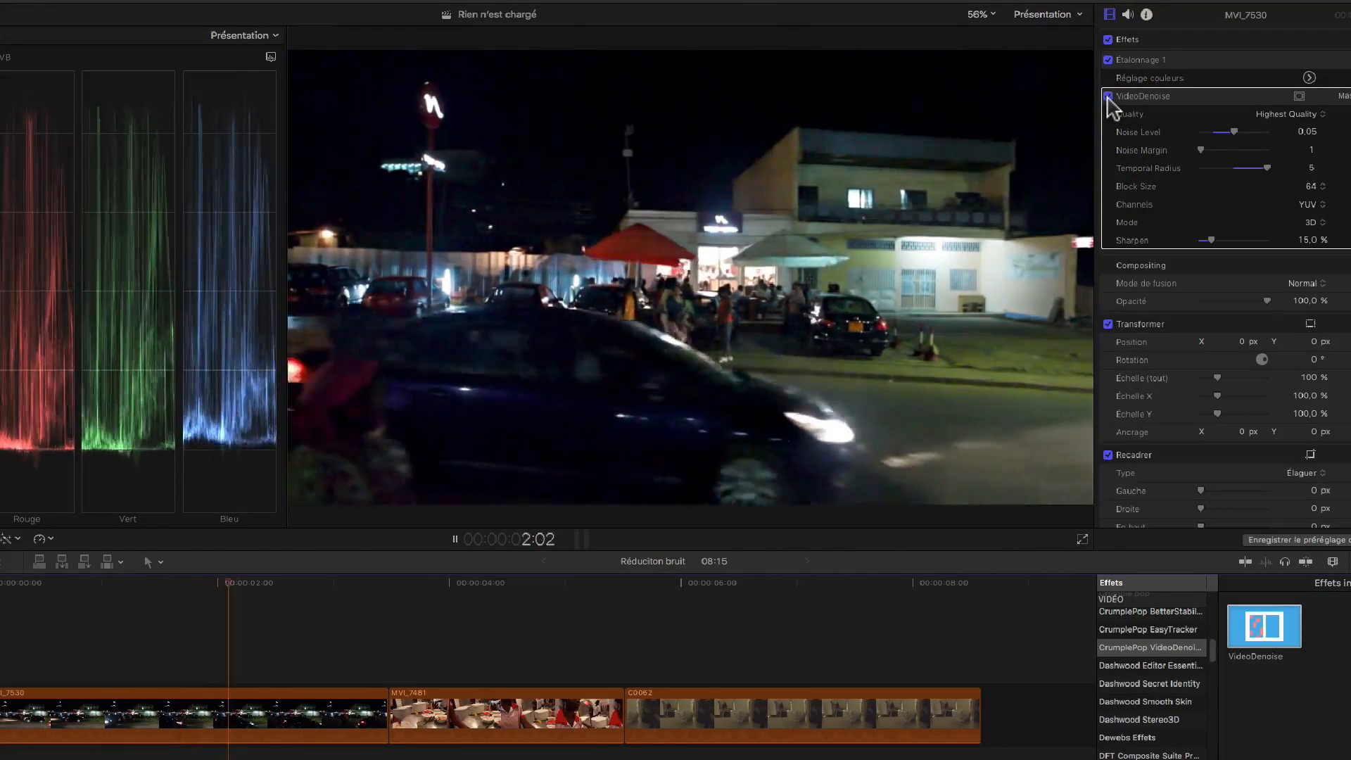
pyautogui.press('space')
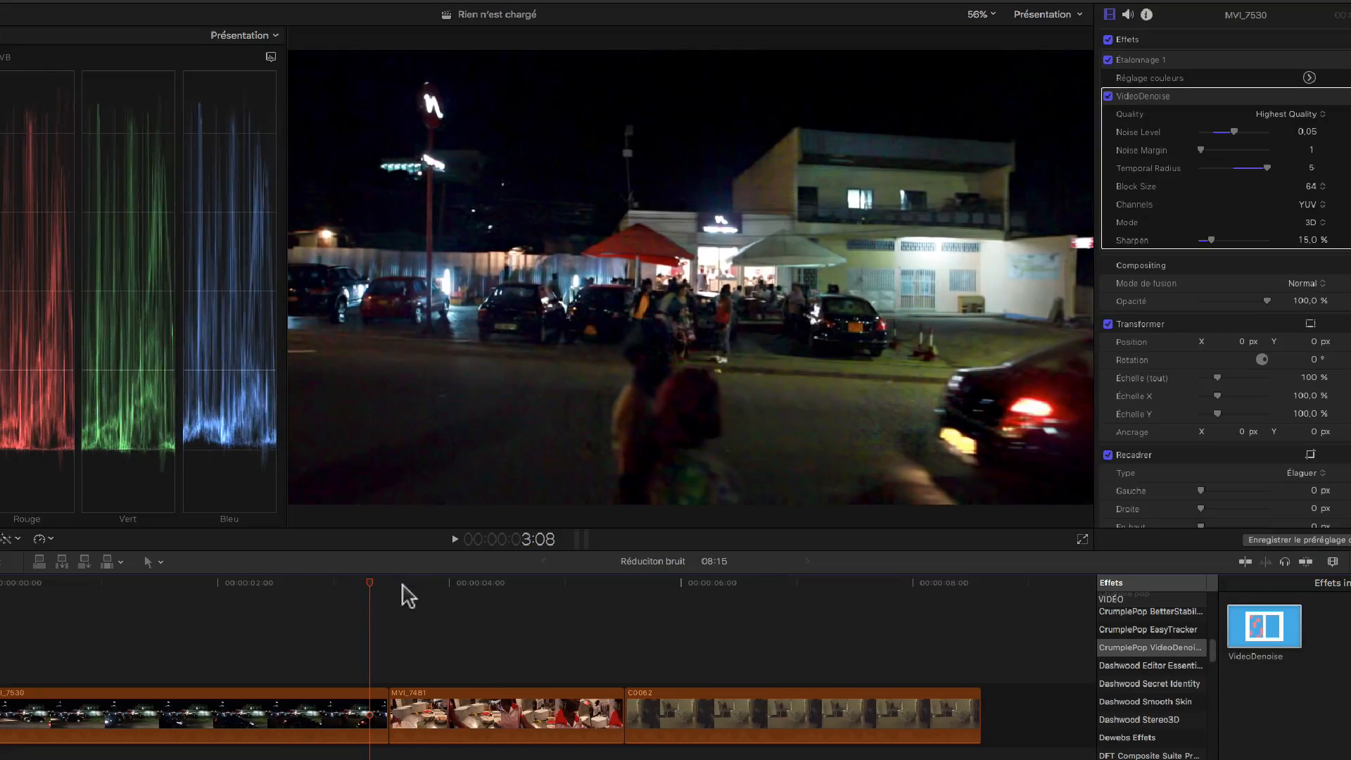
# Skim through clips MVI_7481 and C0062 on the timeline to examine their noise
pyautogui.click(409, 587)
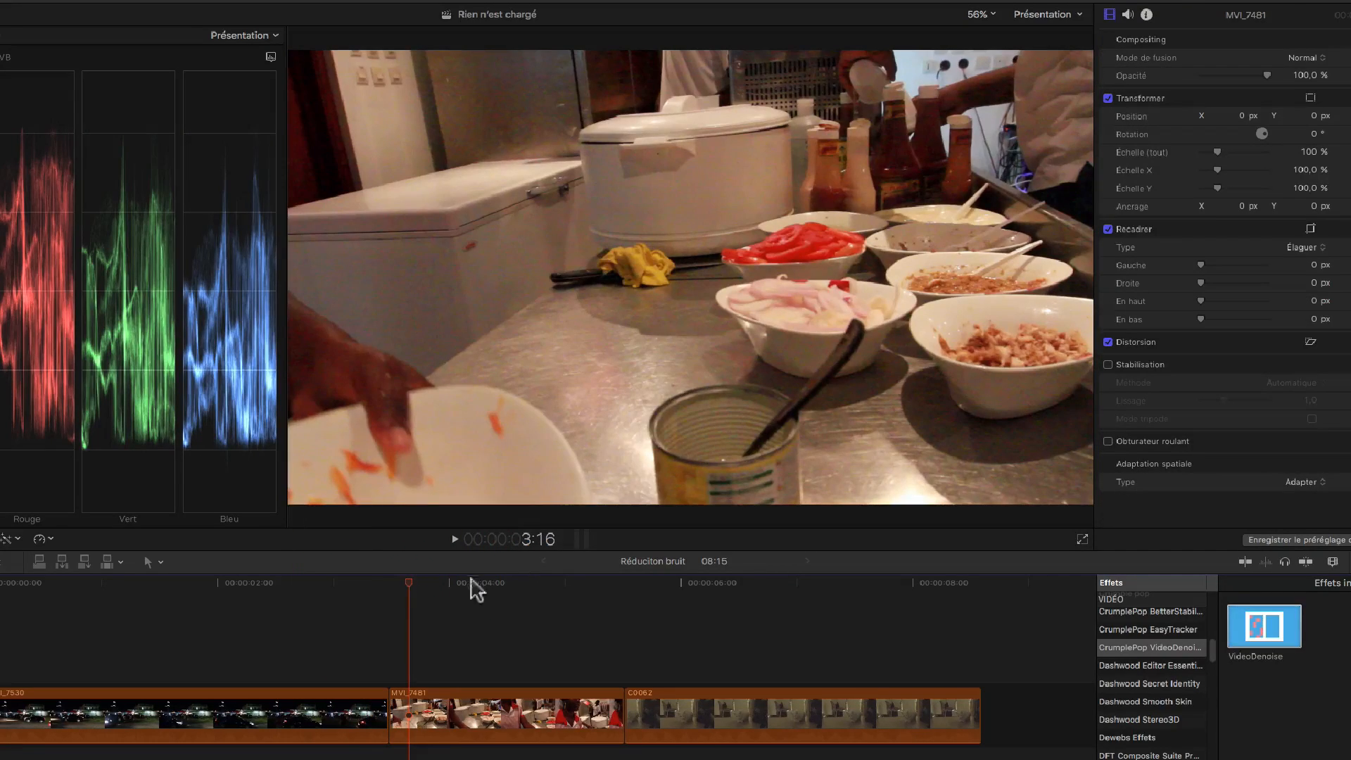
pyautogui.moveTo(416, 588); pyautogui.dragTo(754, 660)
pyautogui.click(535, 614)
pyautogui.click(706, 727)
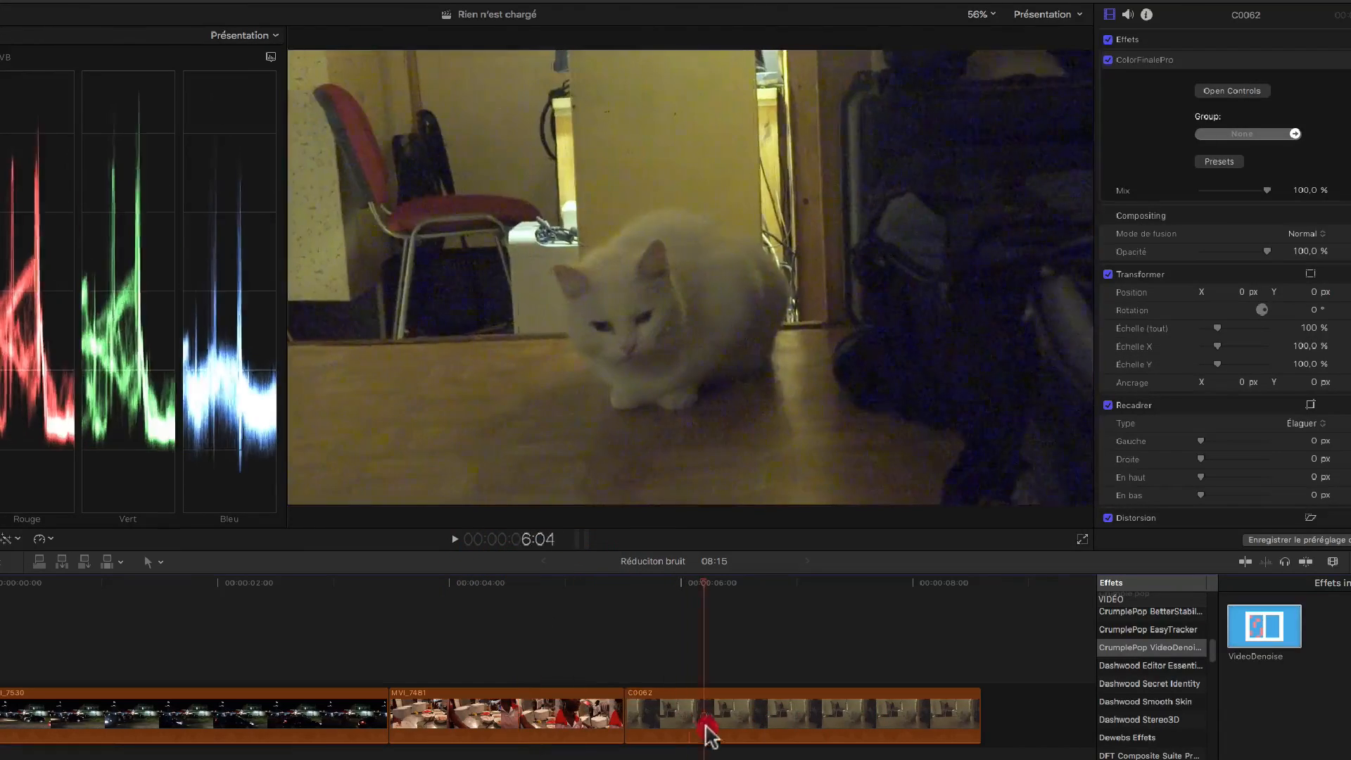
# Apply the VideoDenoise effect to clip MVI_7481 with the playhead at 4:14, and set its Quality to Highest Quality
pyautogui.click(515, 582)
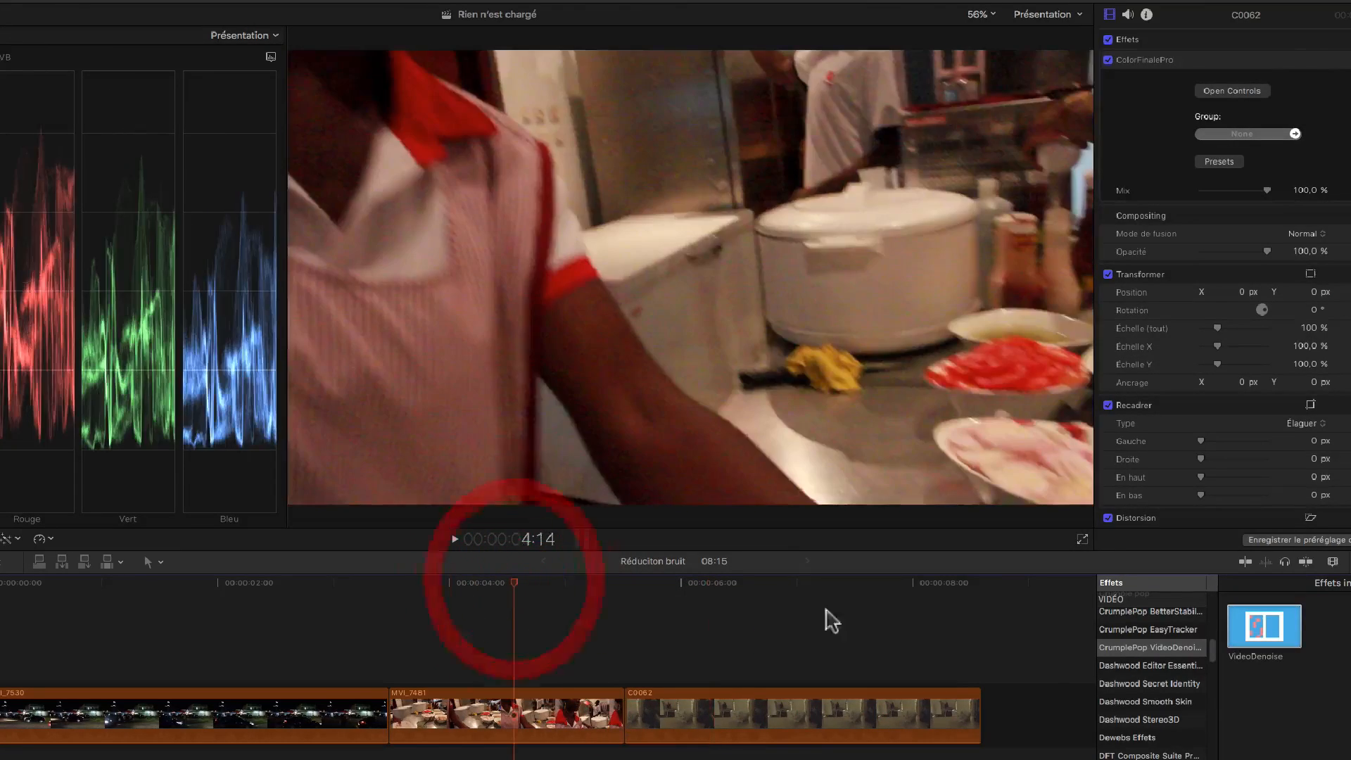
pyautogui.moveTo(1232, 637); pyautogui.dragTo(524, 701)
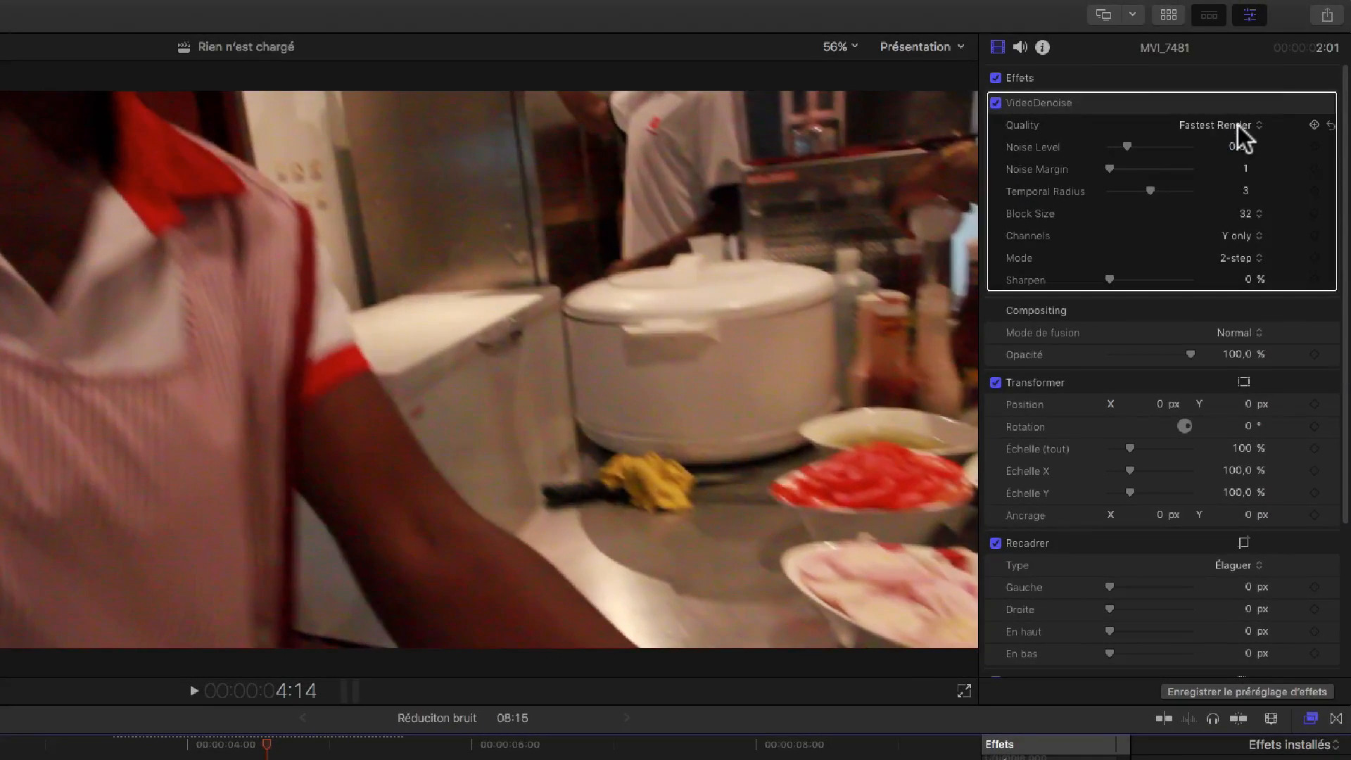
pyautogui.click(1298, 80)
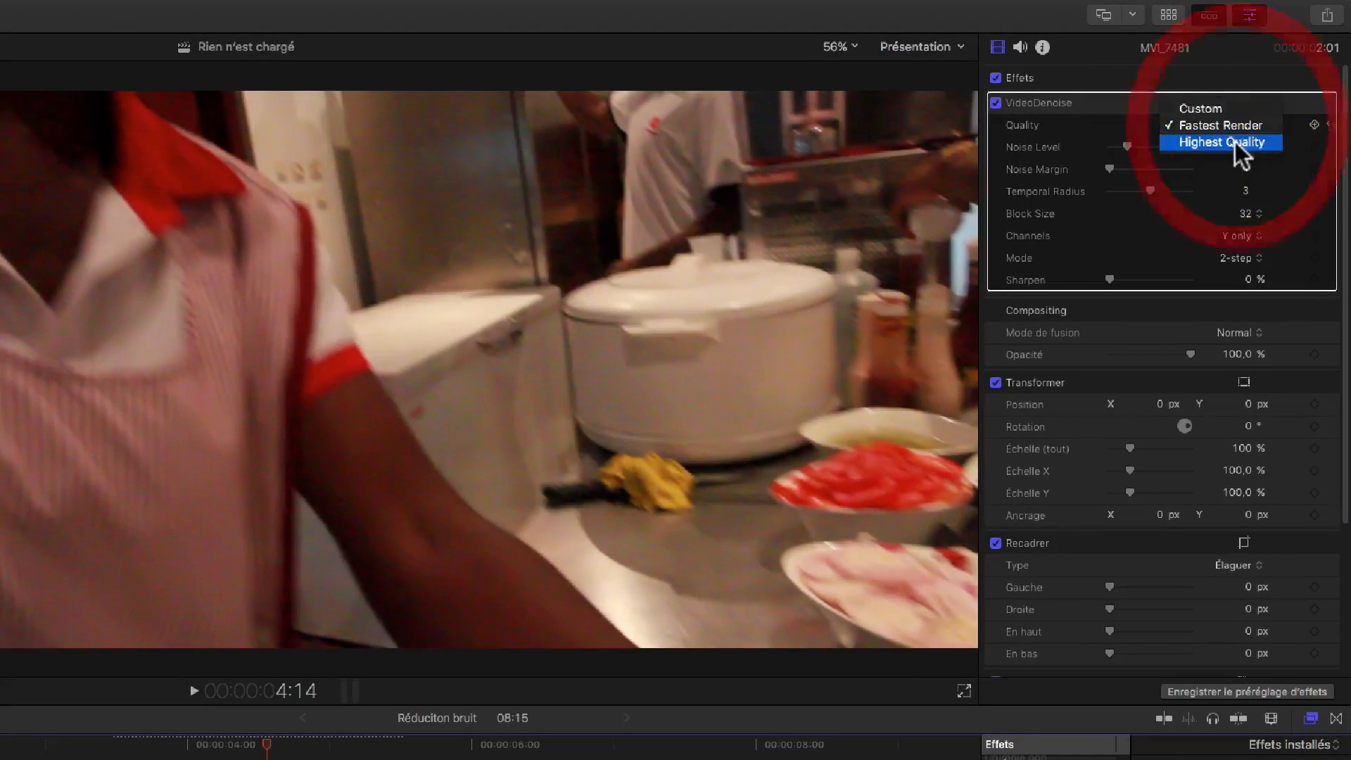
pyautogui.click(1236, 143)
# Set the Noise Level to 0.1 and the Temporal Radius to 2 for VideoDenoise on MVI_7481
pyautogui.click(1241, 148)
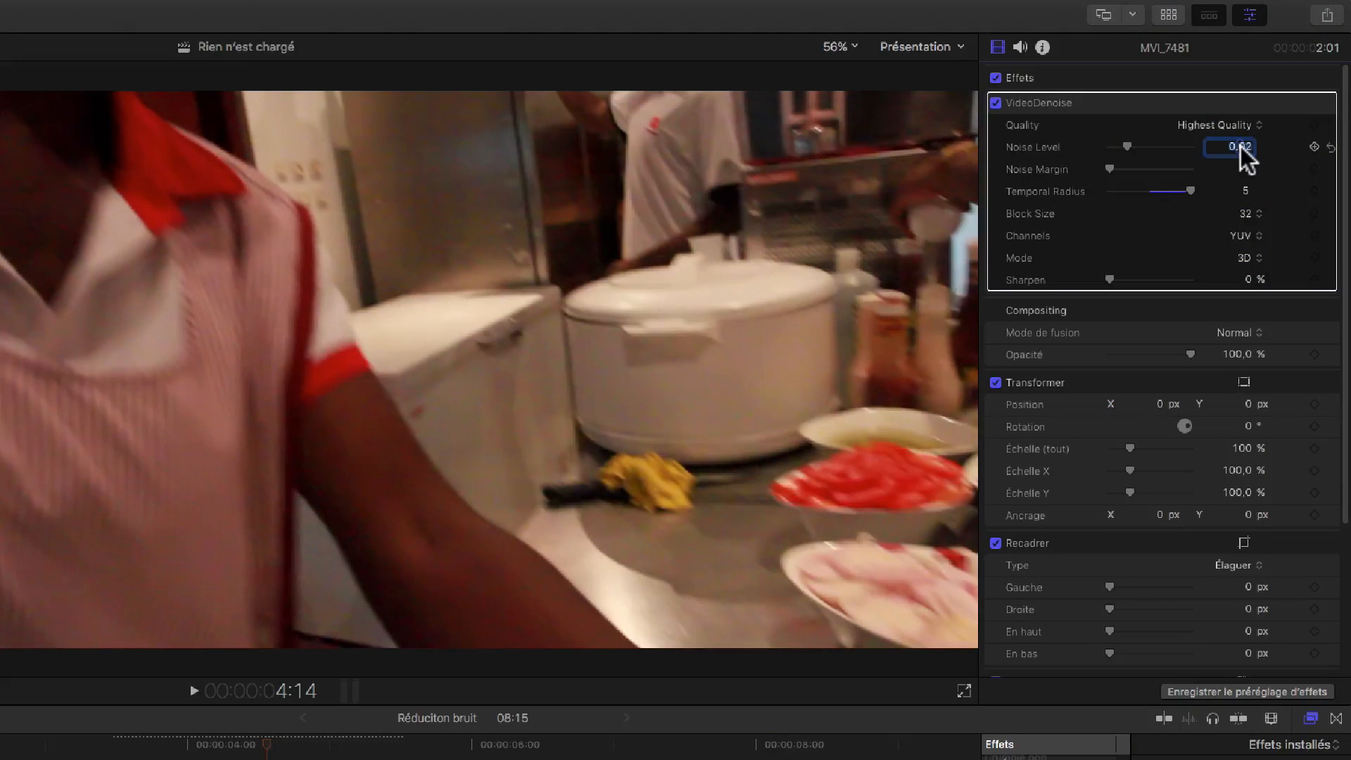
pyautogui.write('0,')
pyautogui.press('Return')
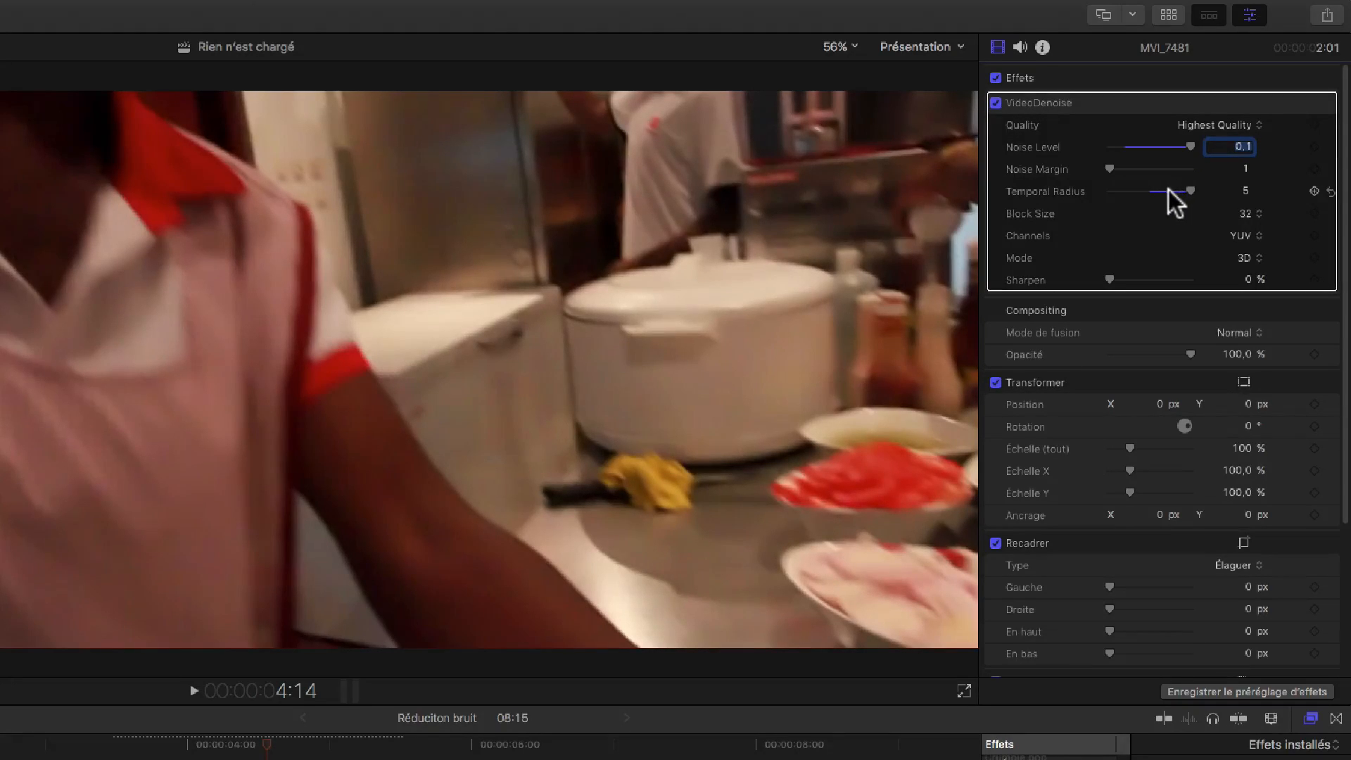
pyautogui.click(1150, 189)
pyautogui.click(1138, 188)
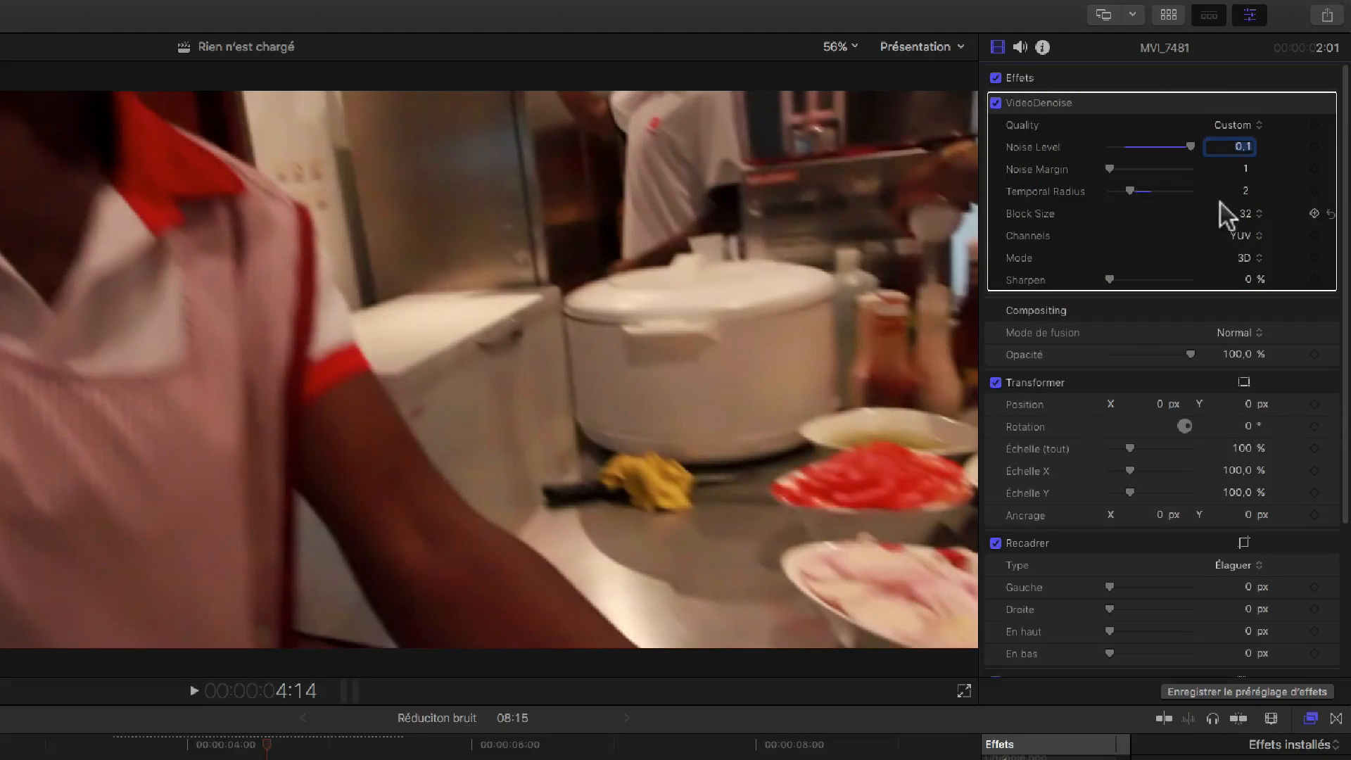
# Set the VideoDenoise Channels to Y+U and Sharpen to 9% on MVI_7481
pyautogui.click(1237, 236)
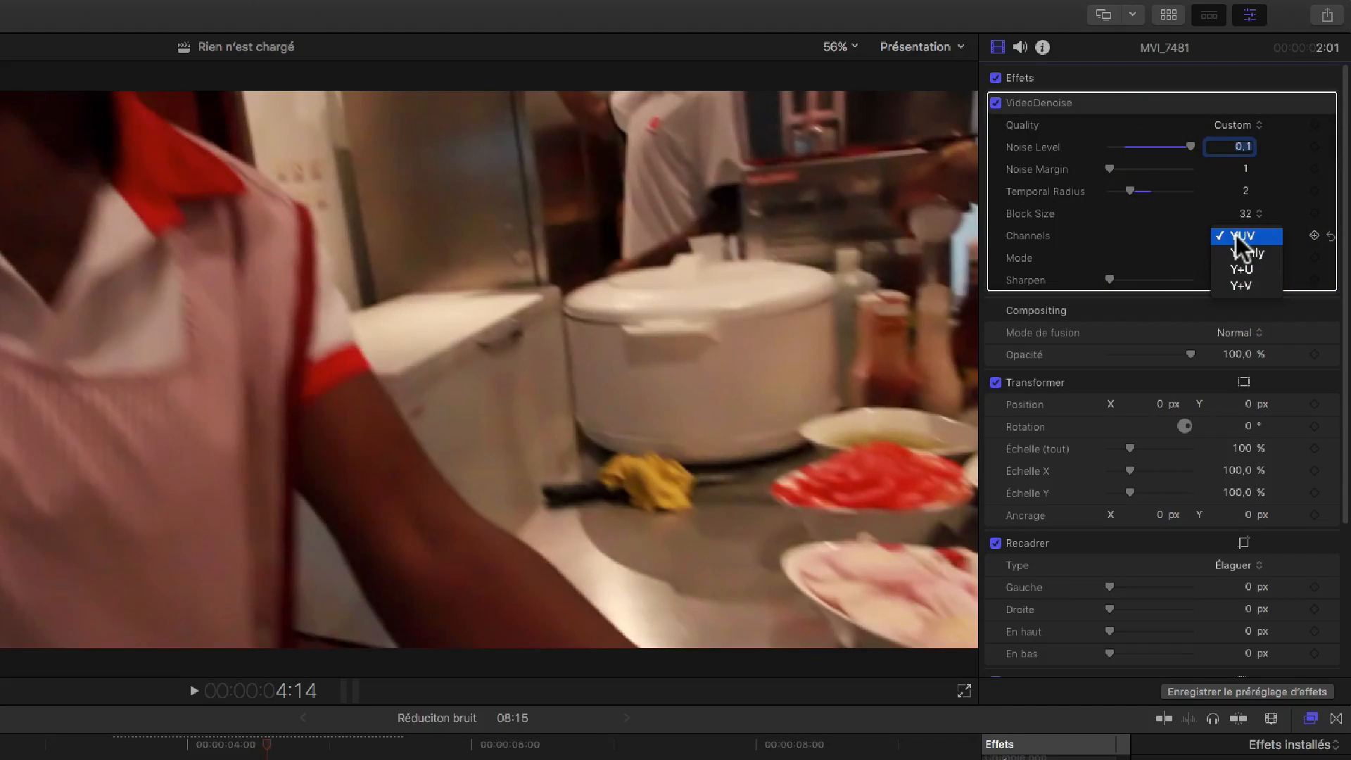
pyautogui.click(1238, 269)
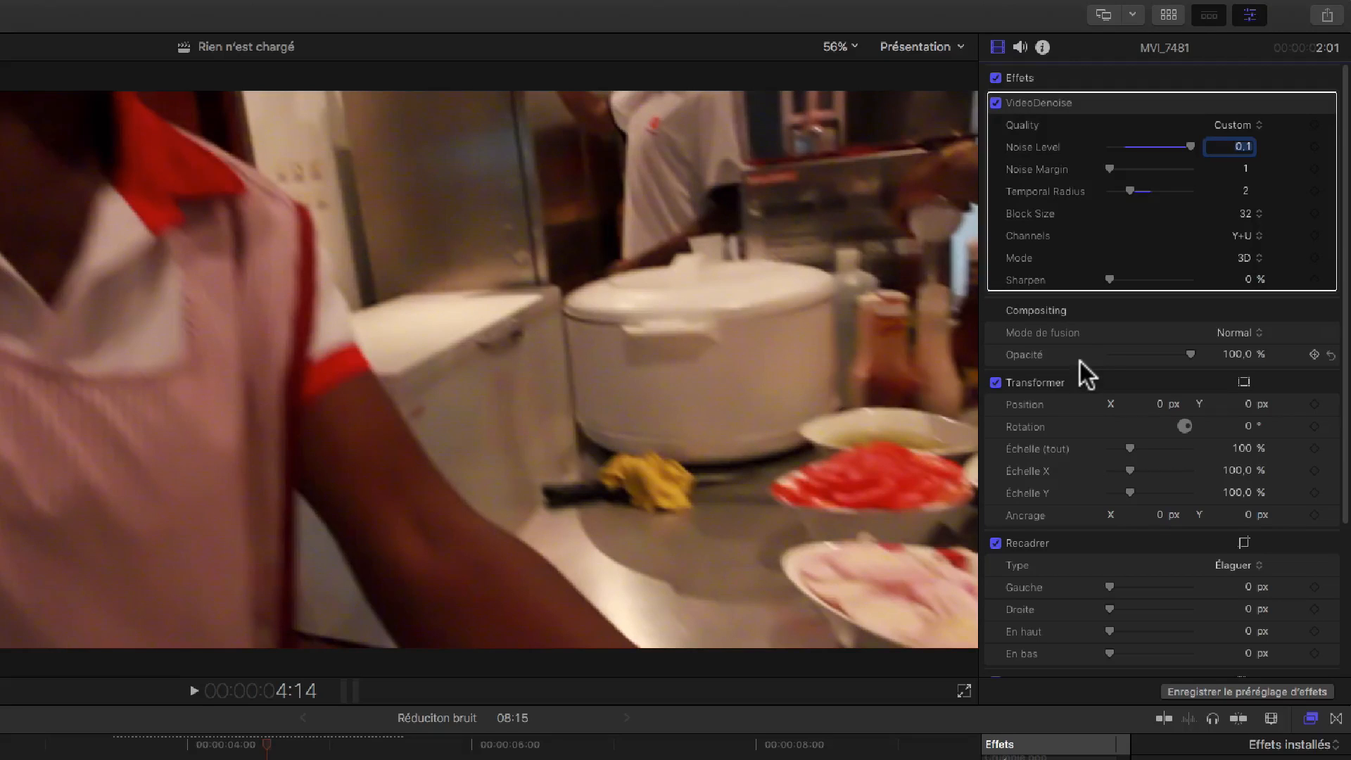
pyautogui.click(1249, 280)
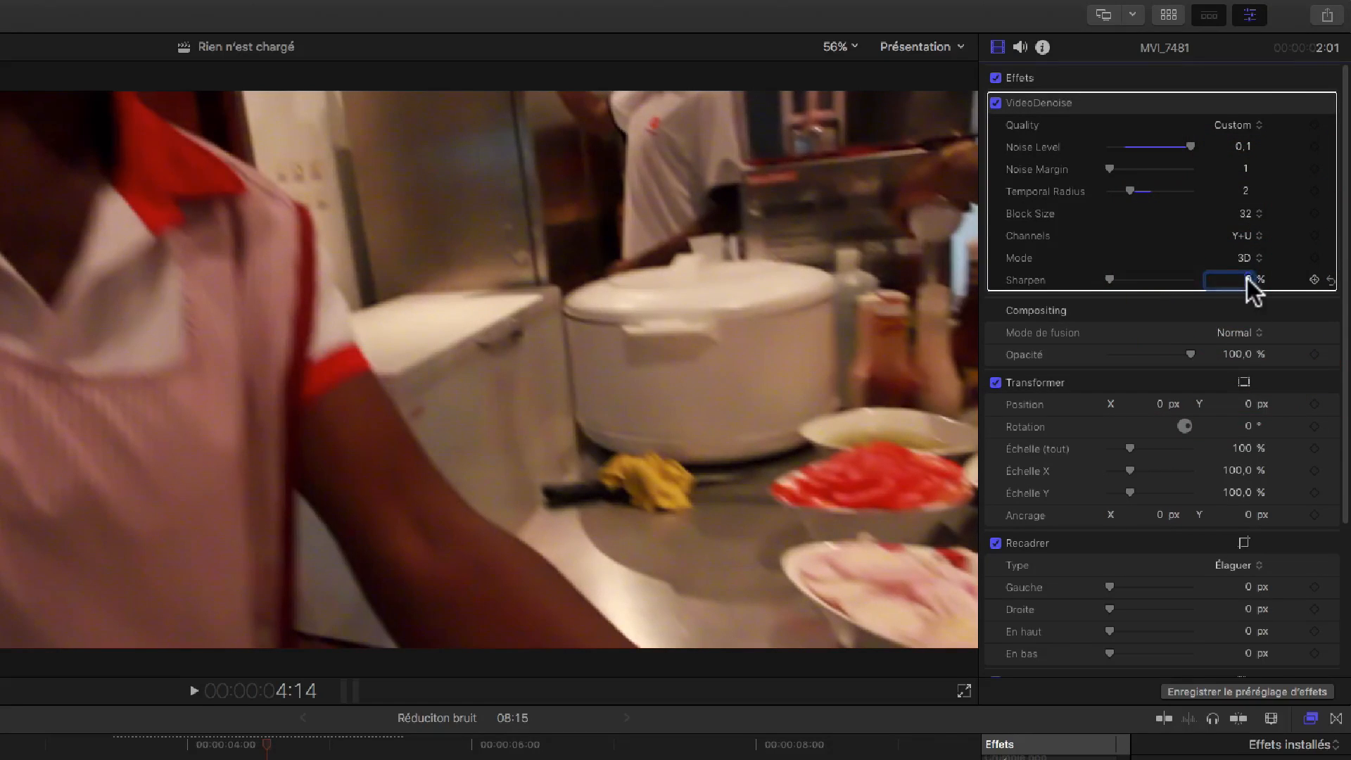
pyautogui.write('9')
pyautogui.press('Return')
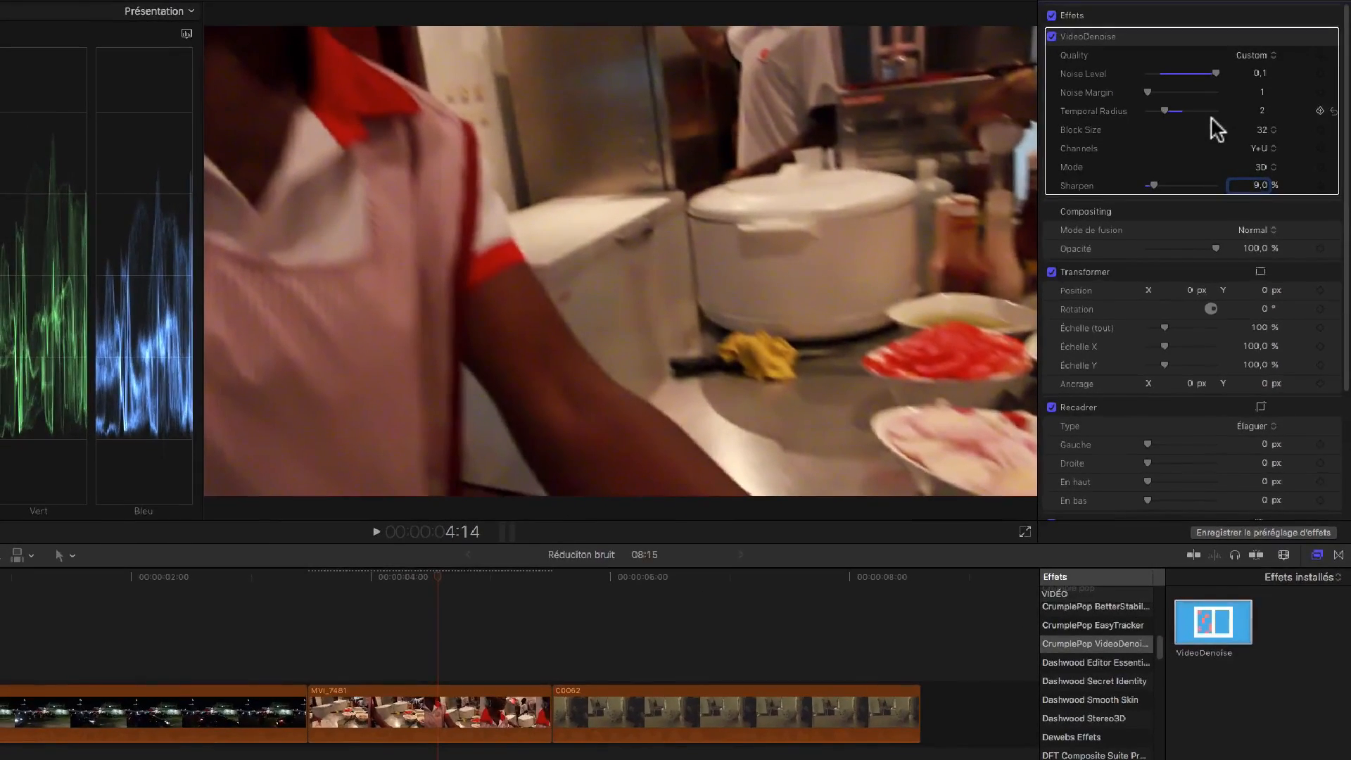
# Apply VideoDenoise to clip C0062, collapse its ColorFinalePro settings and set the denoise Quality to Highest Quality
pyautogui.click(681, 579)
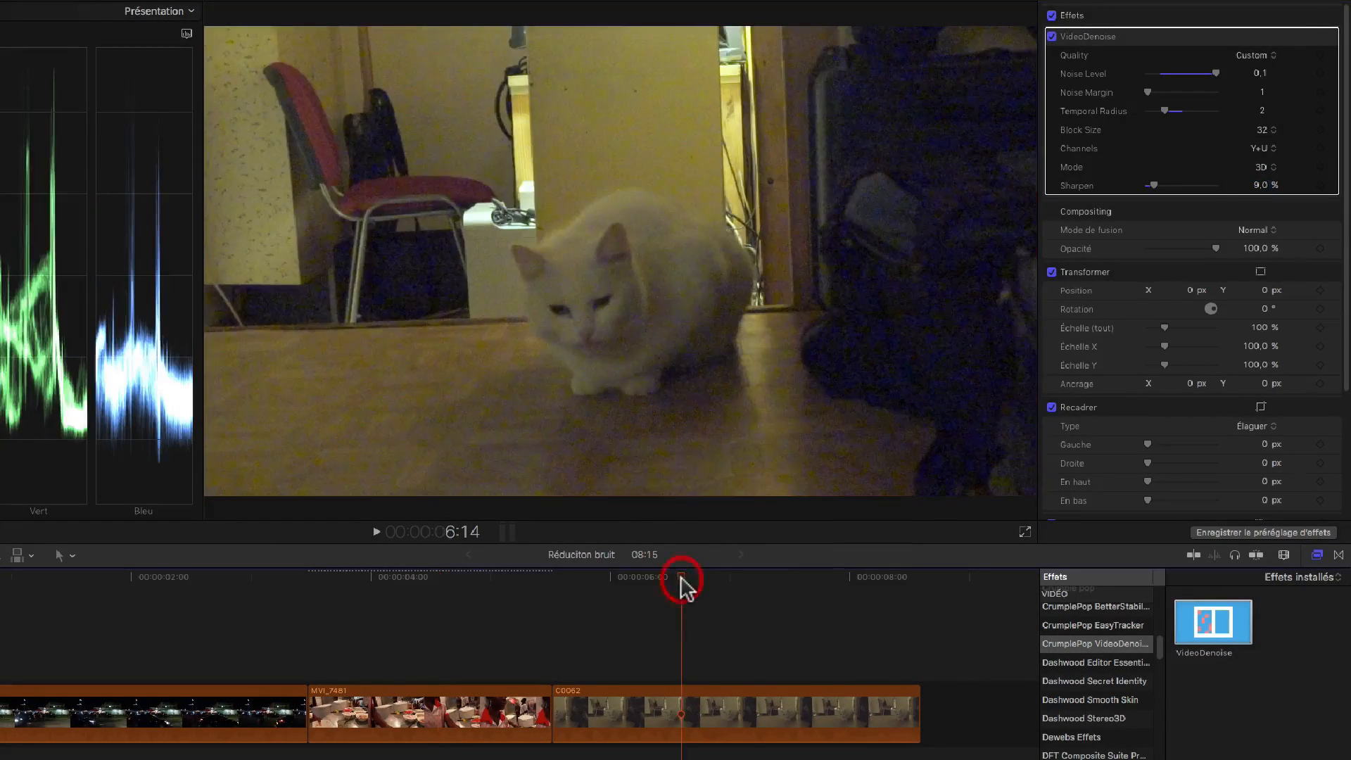
pyautogui.click(725, 697)
pyautogui.moveTo(1214, 634); pyautogui.dragTo(696, 700)
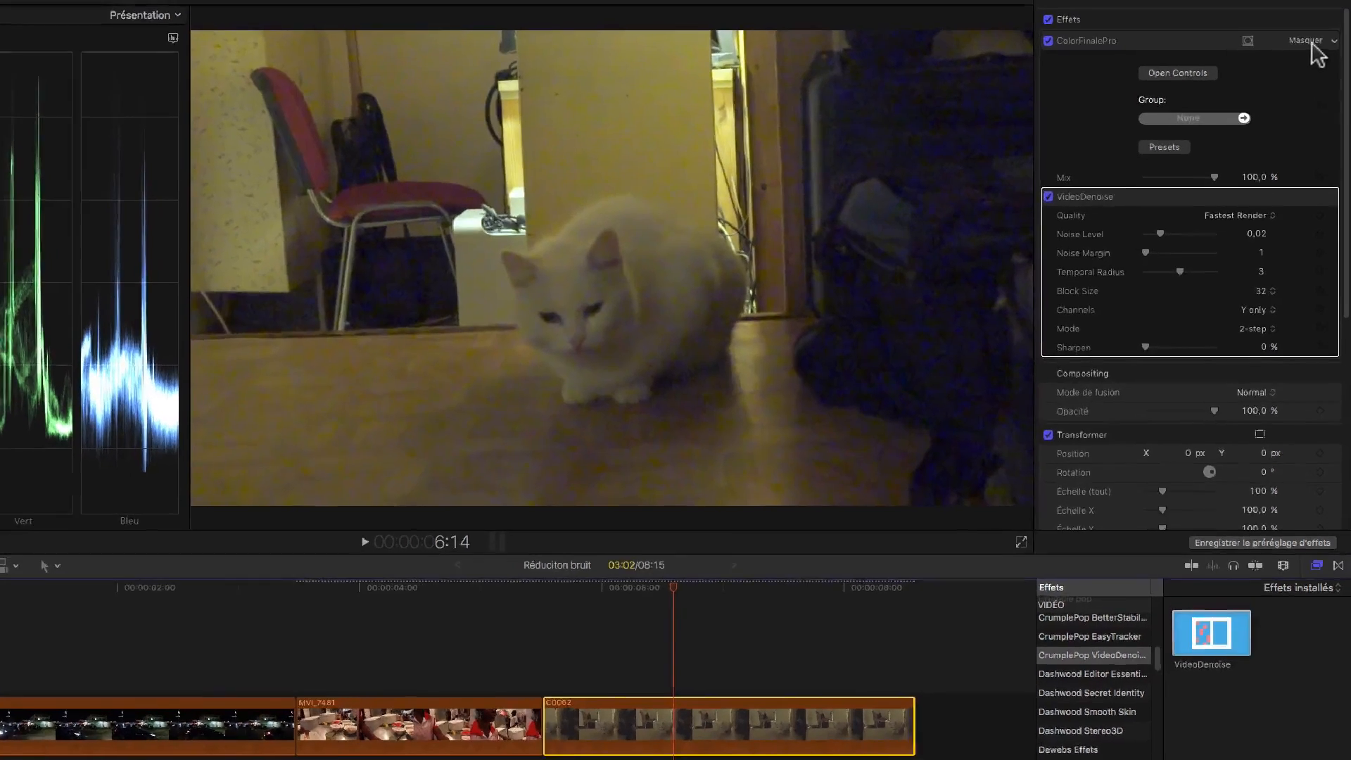
pyautogui.click(1307, 41)
pyautogui.click(1257, 215)
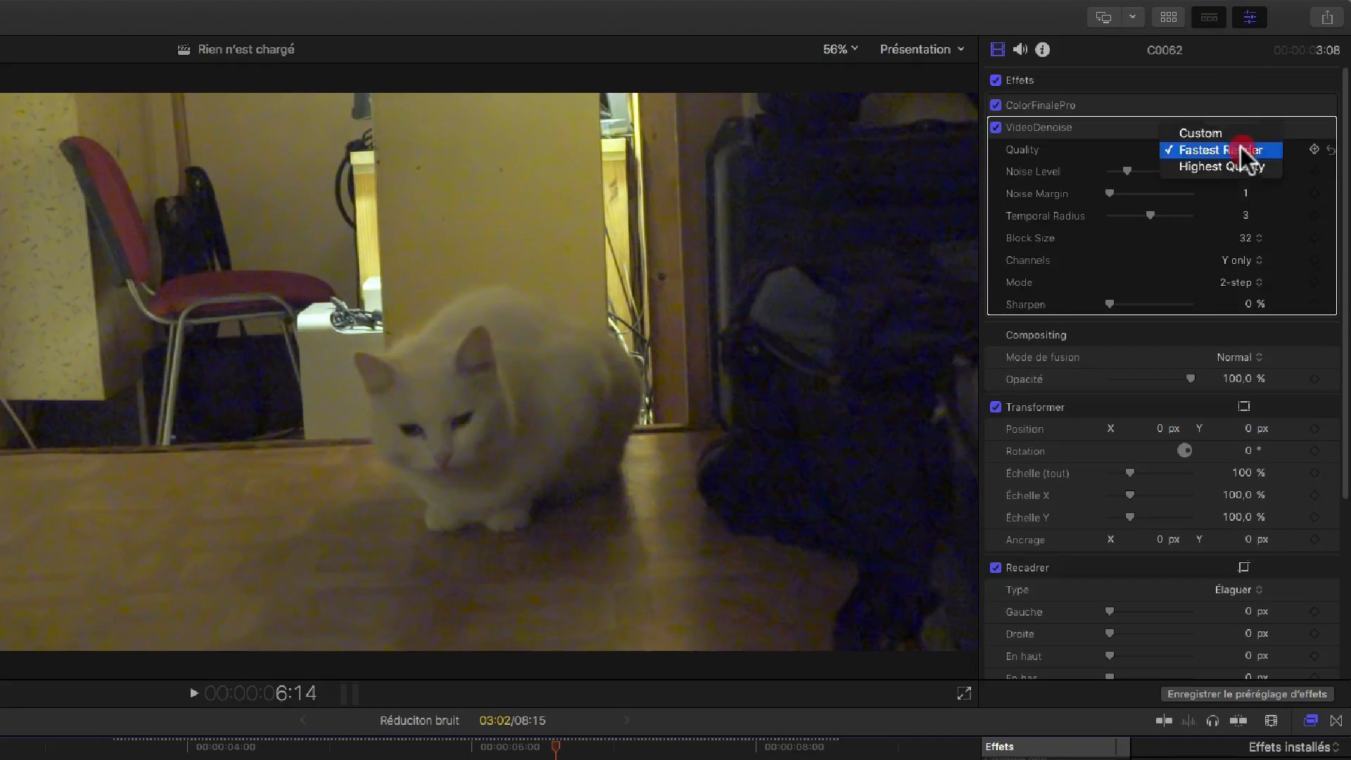
pyautogui.click(1237, 166)
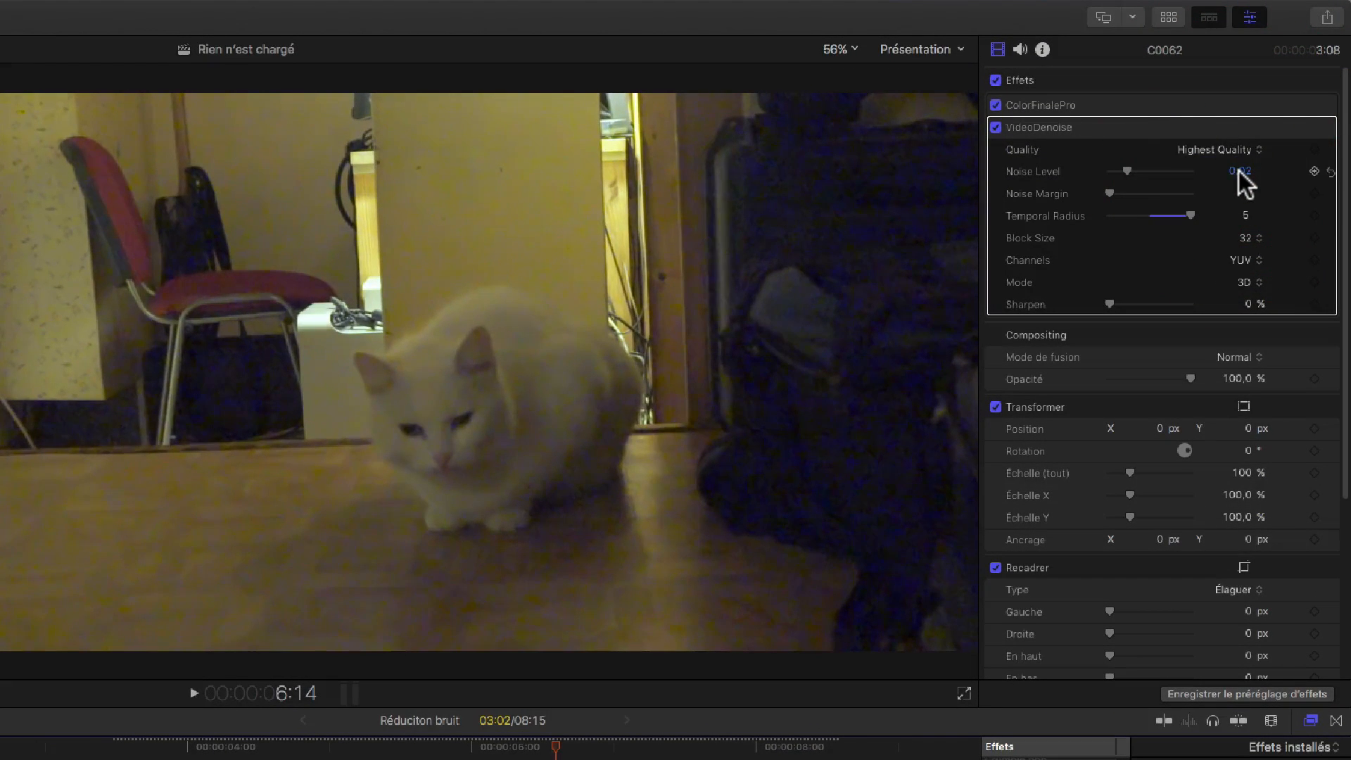
# Set the Noise Level to 0.04 and the Temporal Radius to 3 for VideoDenoise on C0062
pyautogui.click(1239, 172)
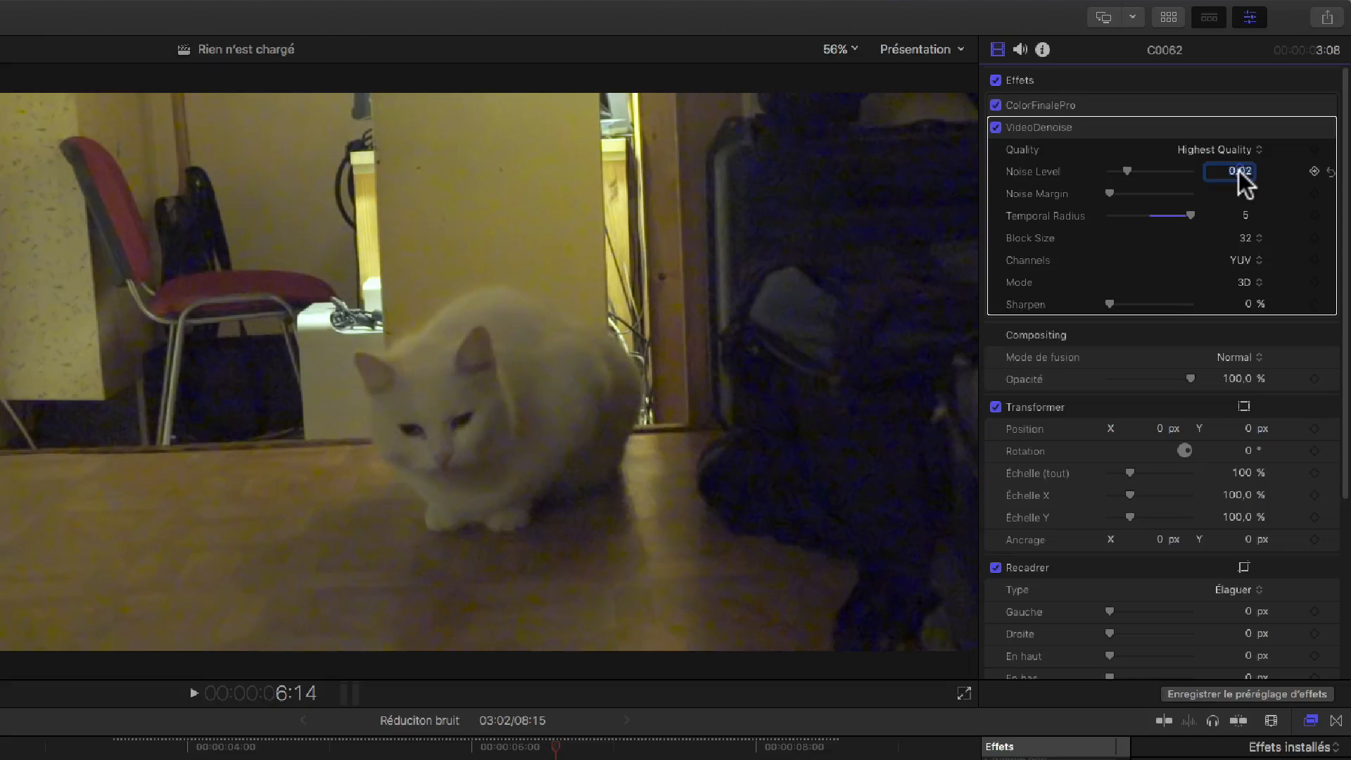
pyautogui.write('0,')
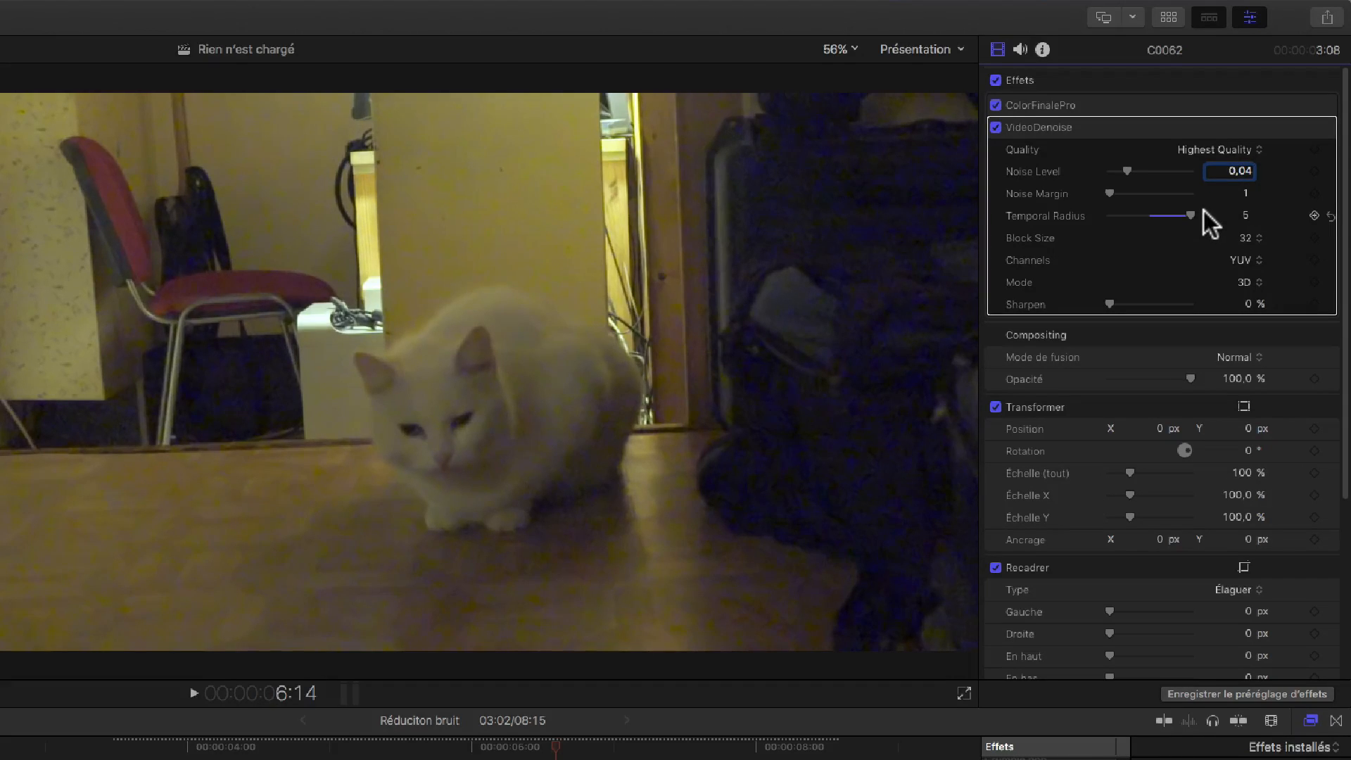
pyautogui.click(1338, 389)
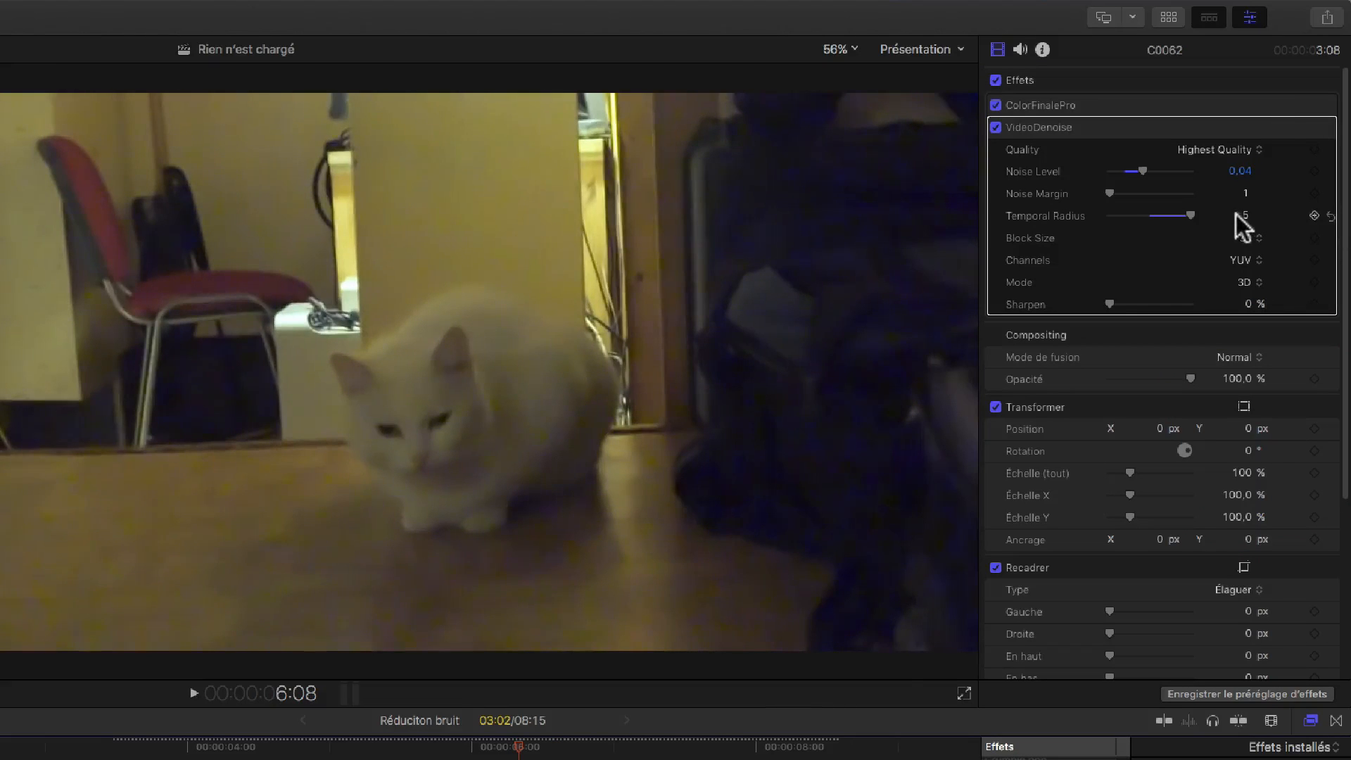
pyautogui.click(1243, 217)
pyautogui.write('3')
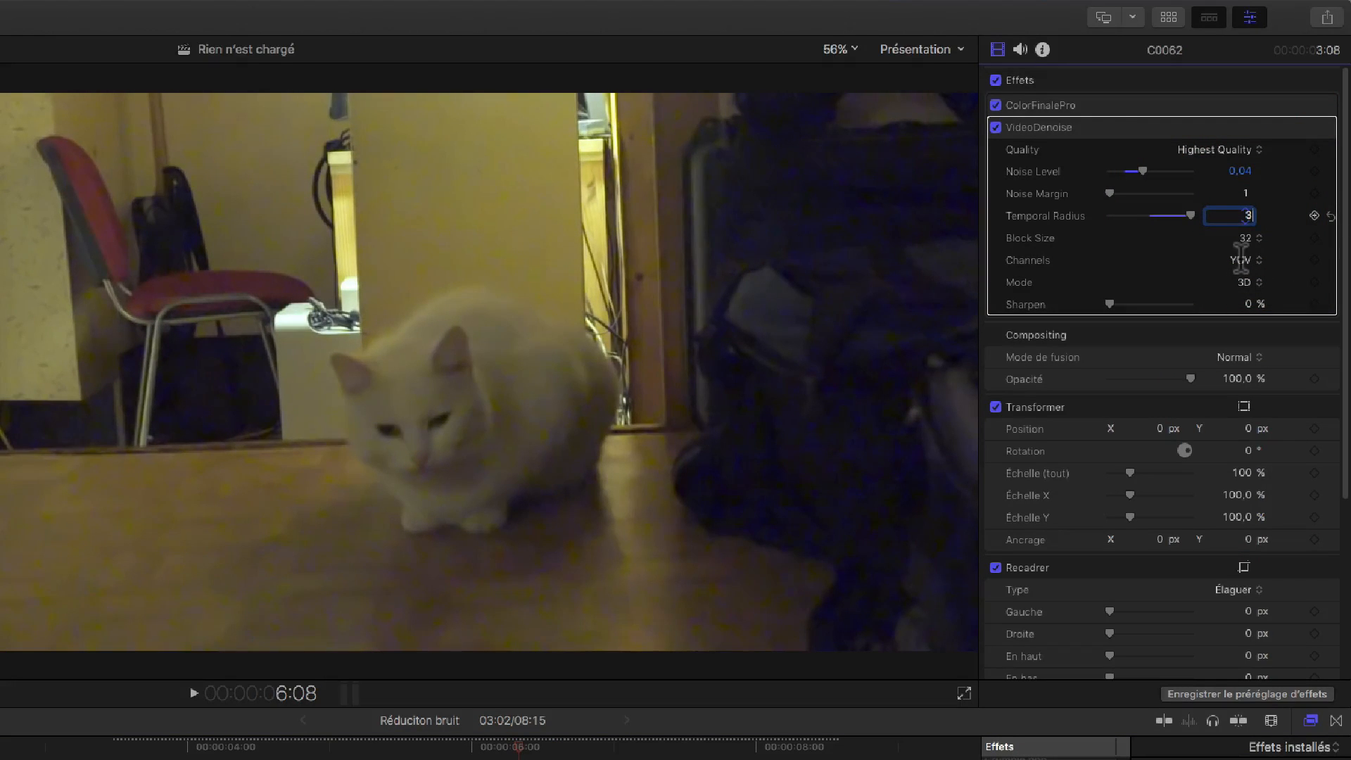
pyautogui.press('Return')
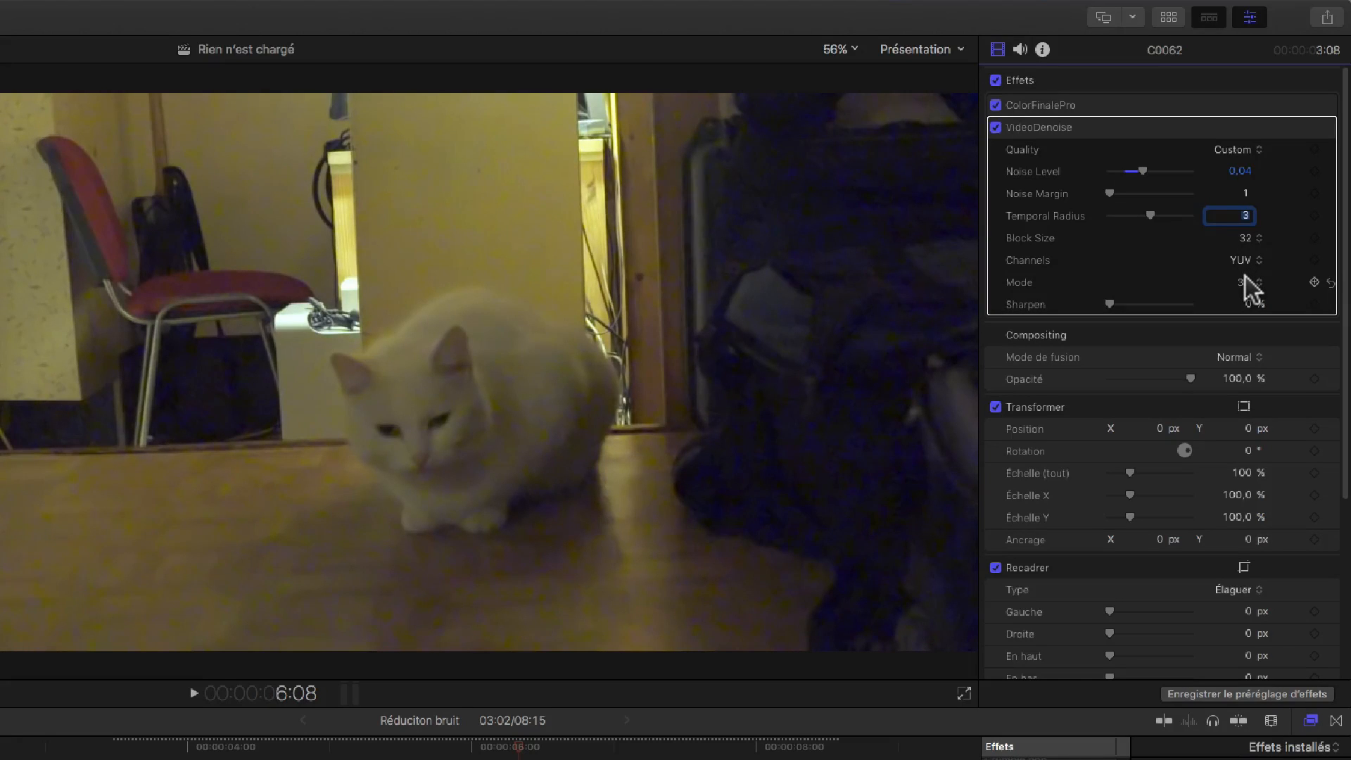
# Set the VideoDenoise Sharpen amount to 12% on C0062
pyautogui.click(1247, 304)
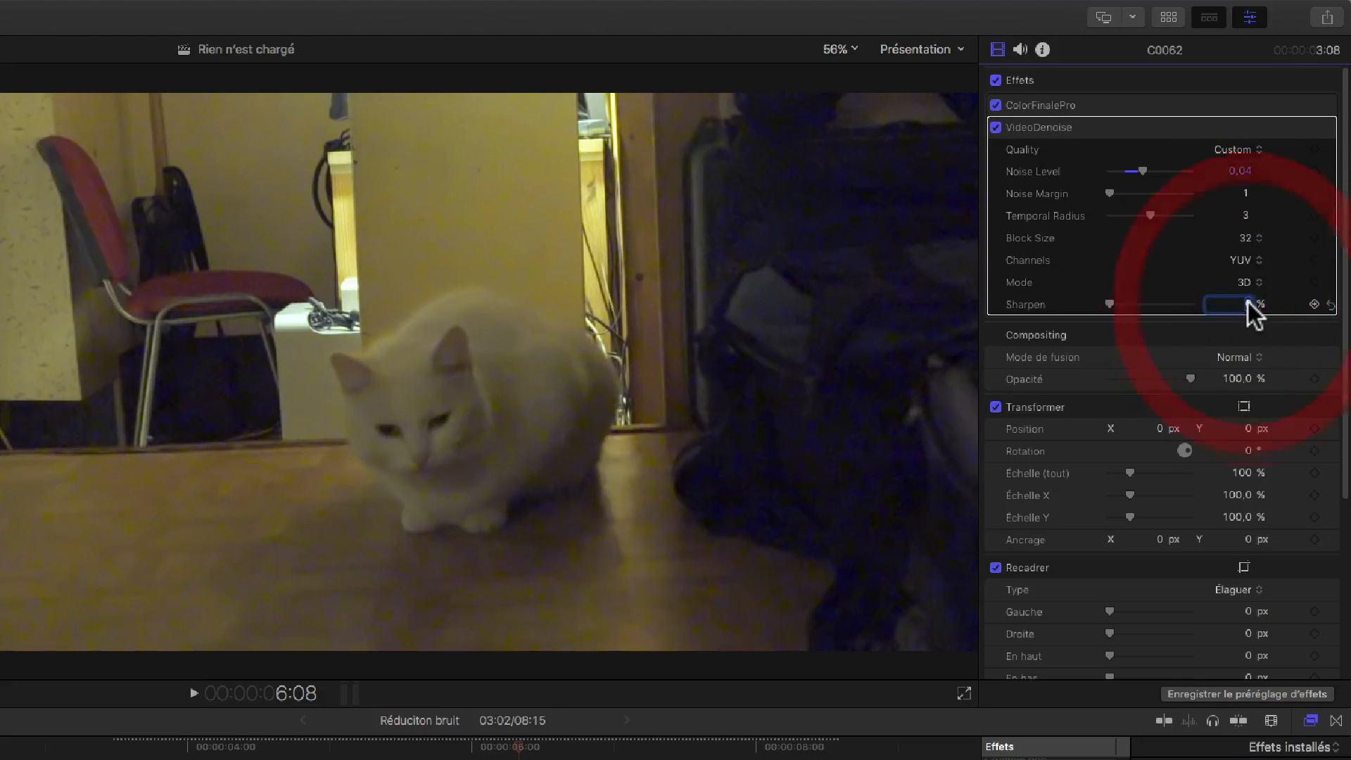
pyautogui.write('12')
pyautogui.press('Return')
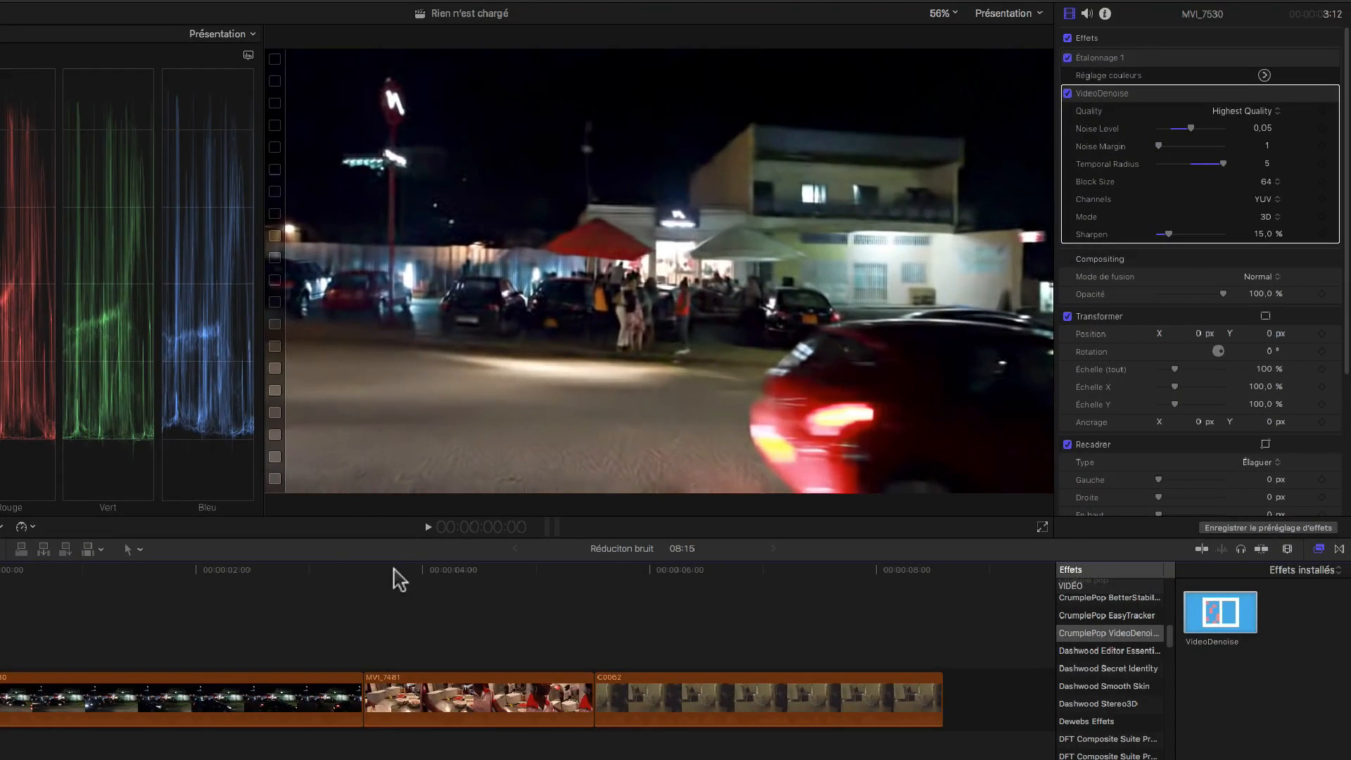
# Play clip MVI_7481 twice from its start with VideoDenoise turned off, continuing into C0062, to examine the original noise
pyautogui.moveTo(383, 574); pyautogui.dragTo(365, 589)
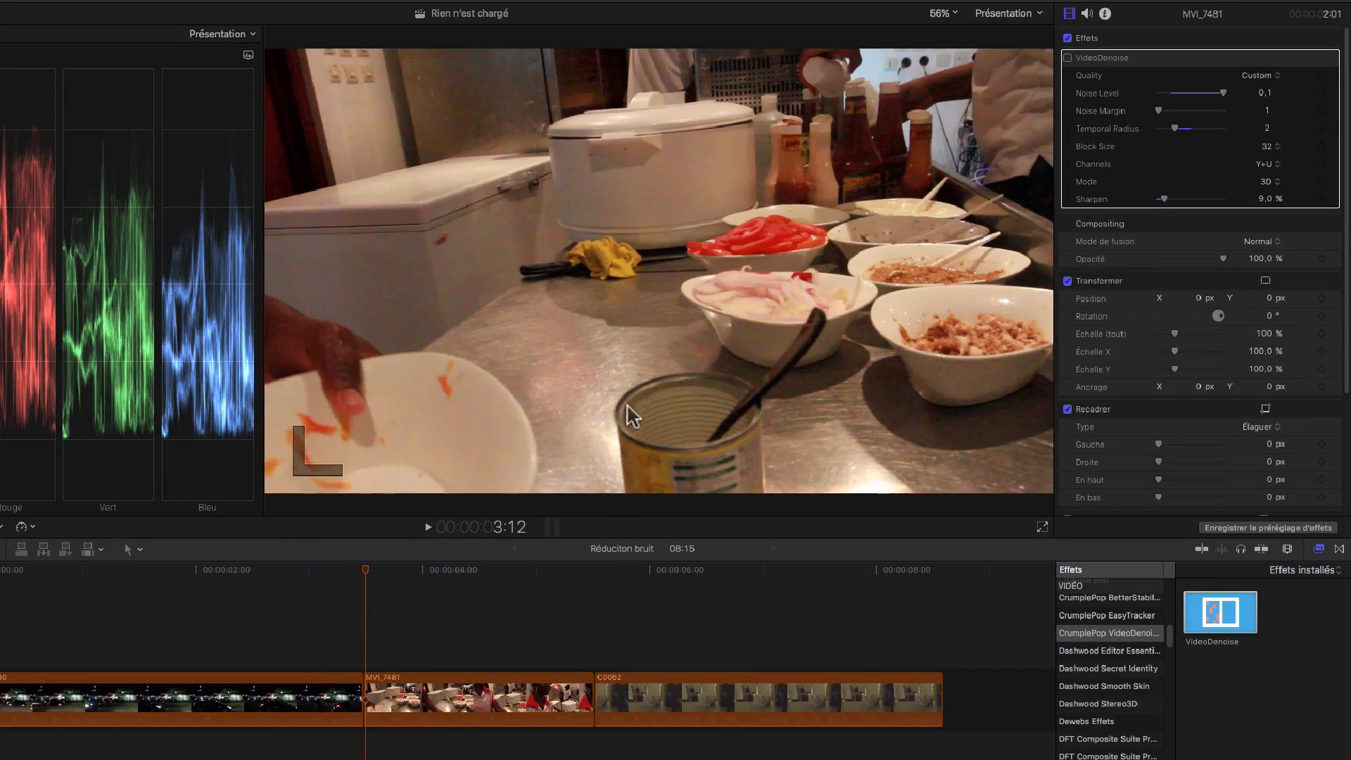
pyautogui.press('space')
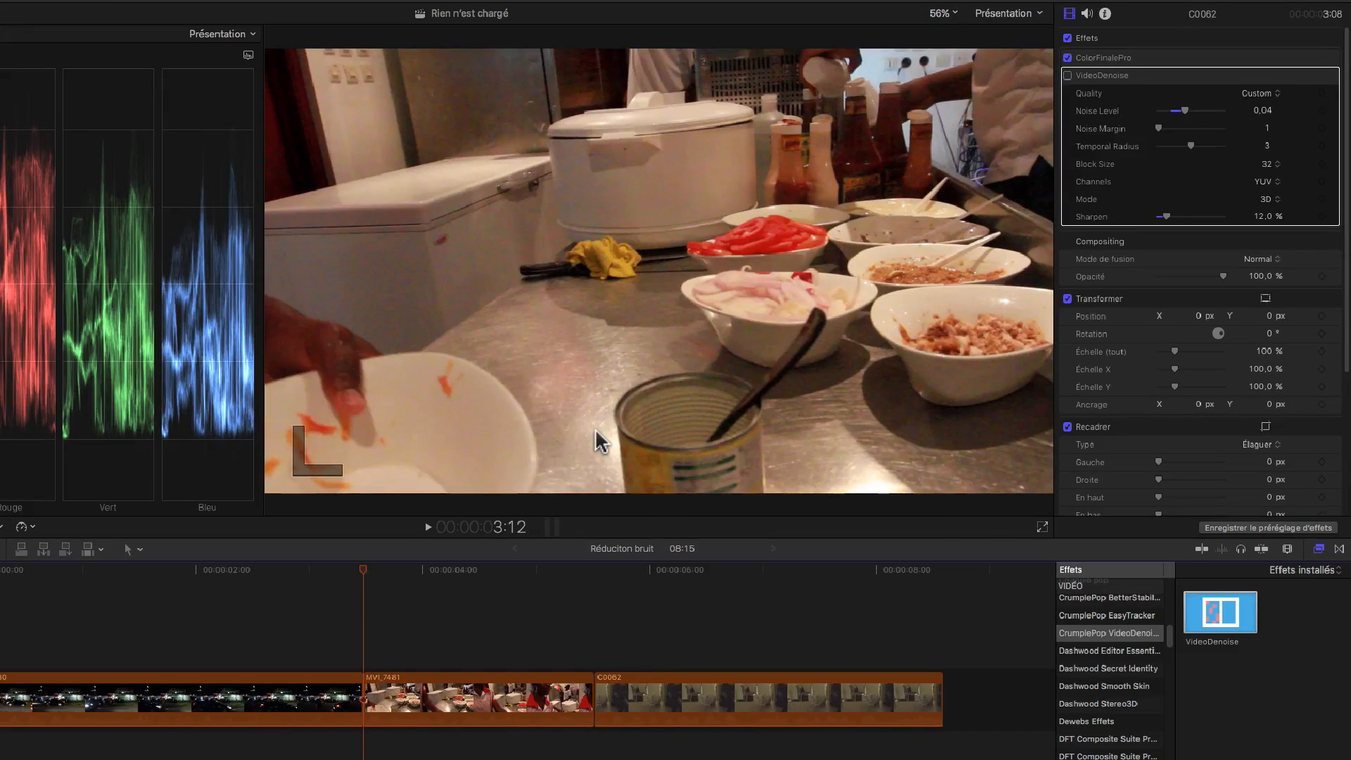
pyautogui.press('space')
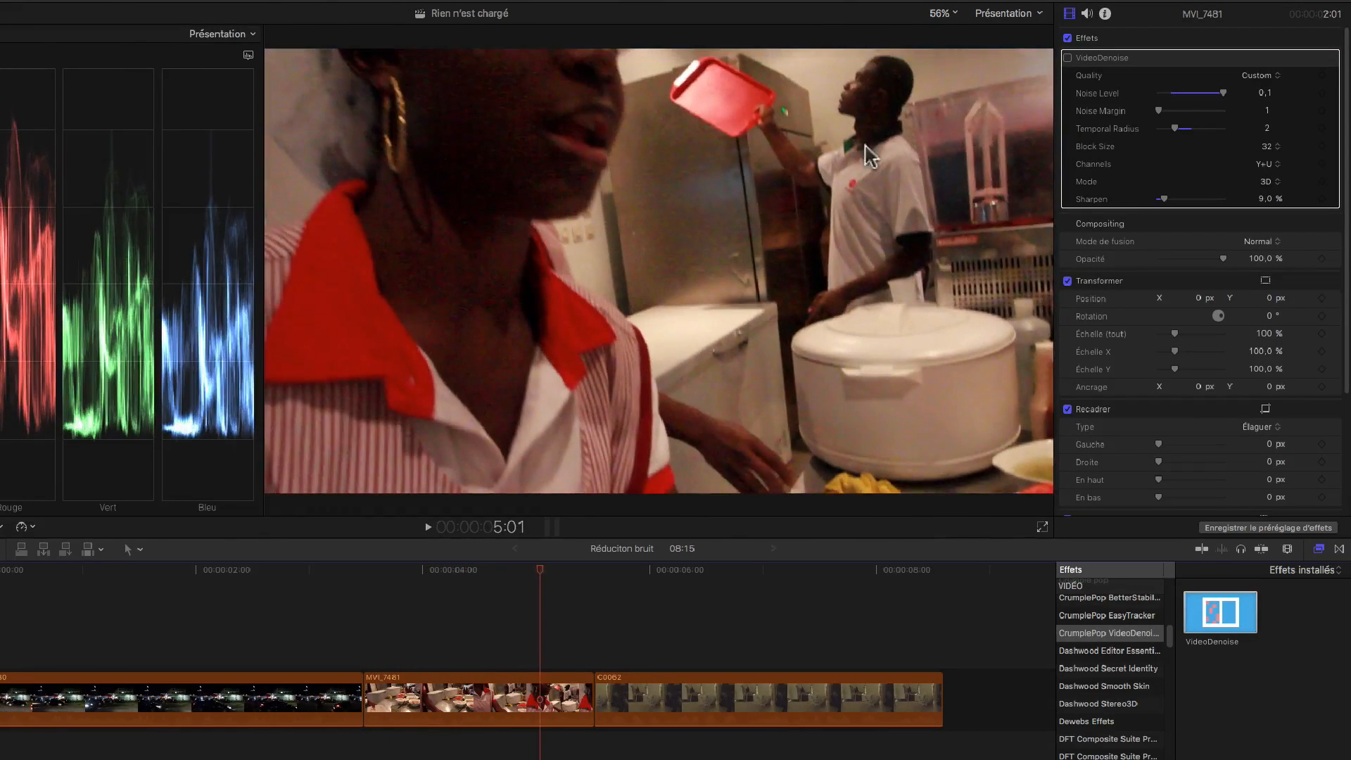
pyautogui.click(371, 577)
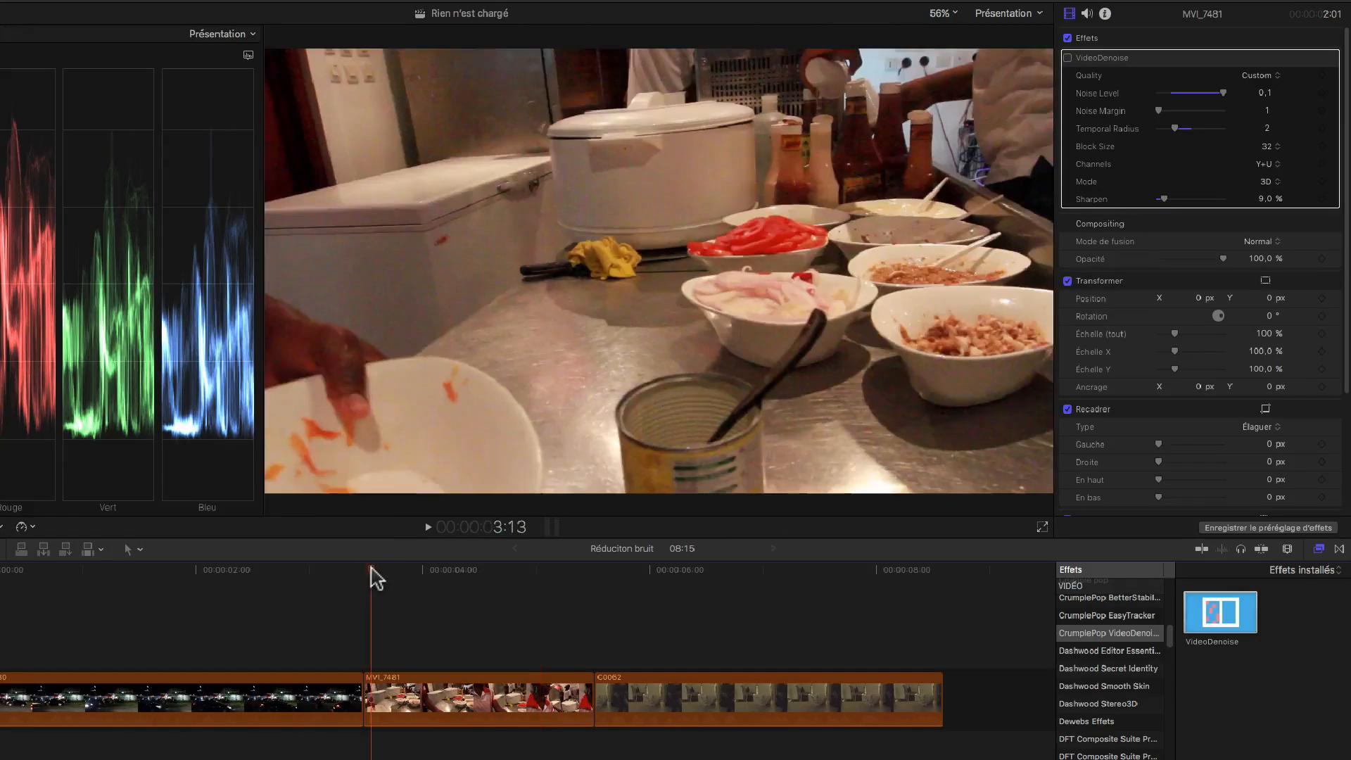
pyautogui.press('space')
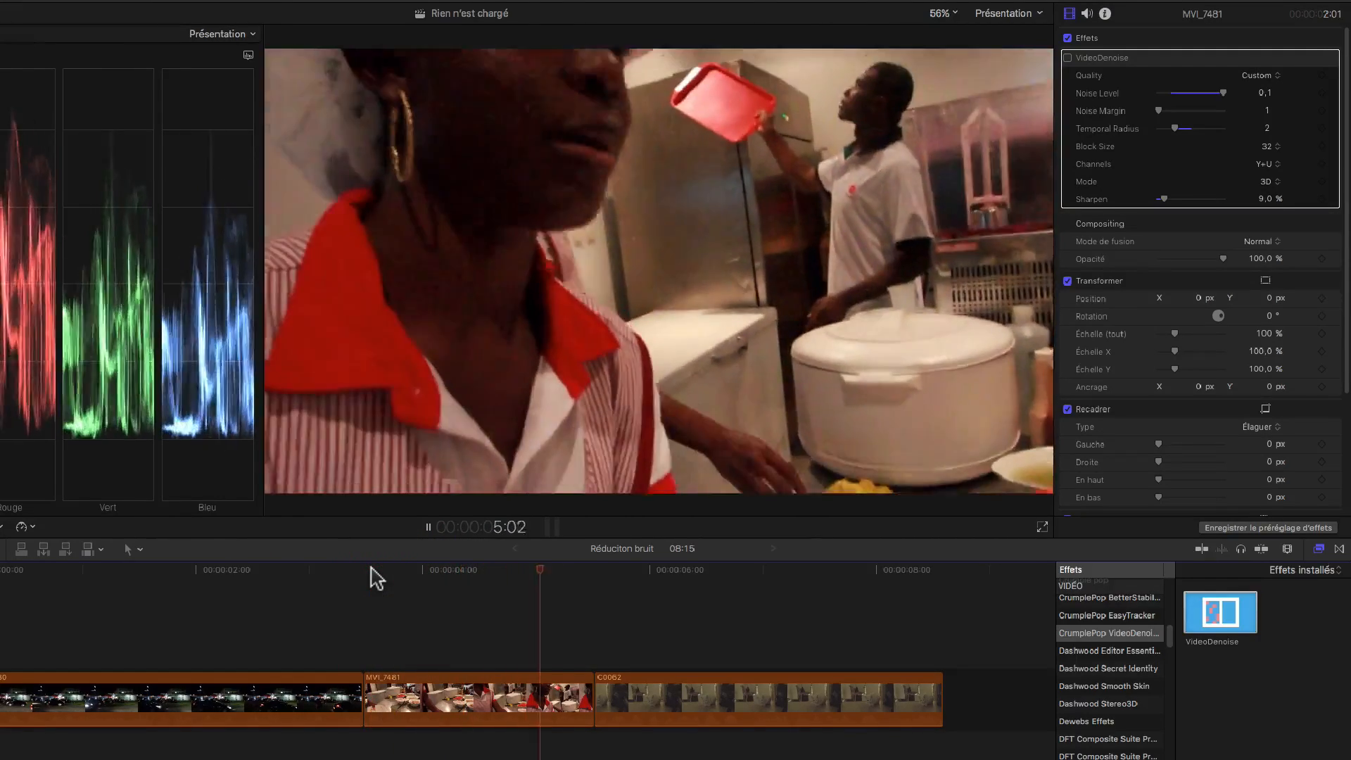
pyautogui.press('space')
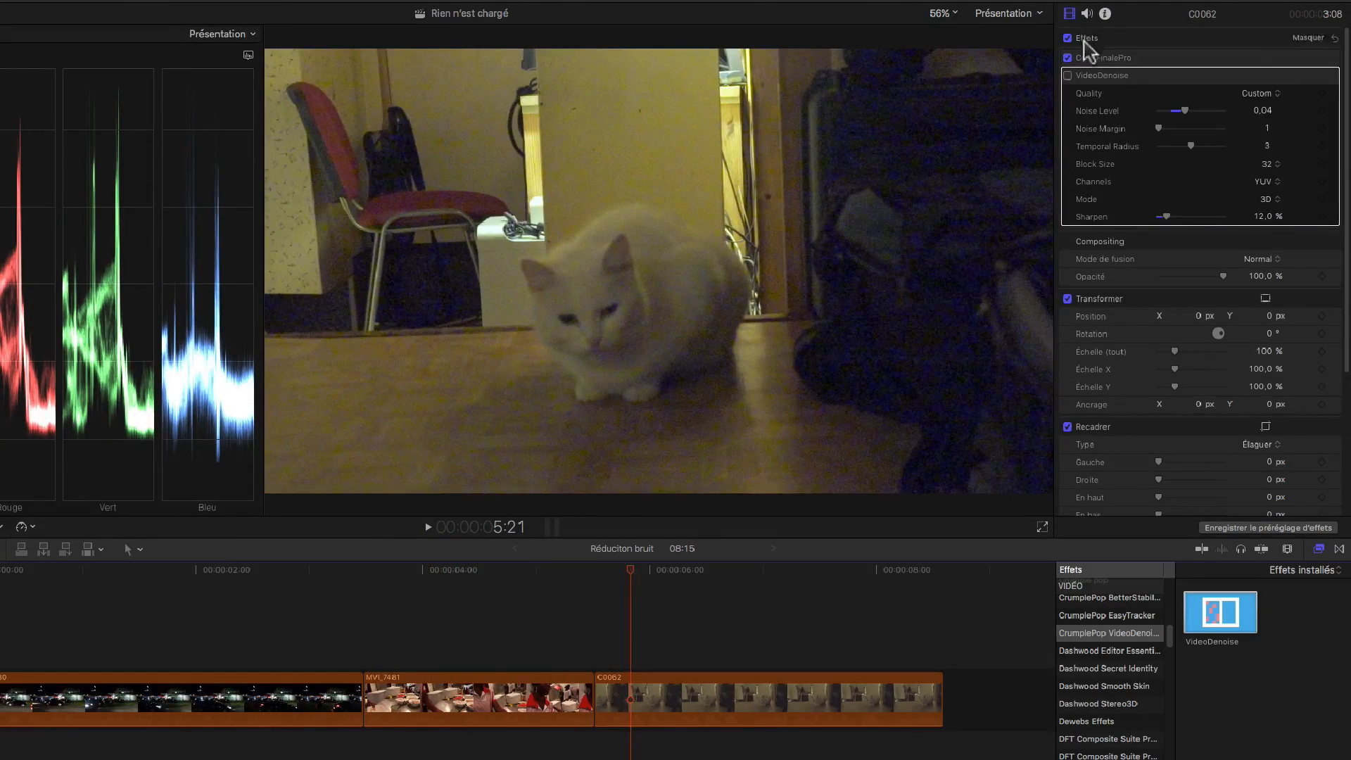
# Turn VideoDenoise back on for clip MVI_7481 and play the clip from its start into C0062 to check the denoised picture
pyautogui.press('Up')
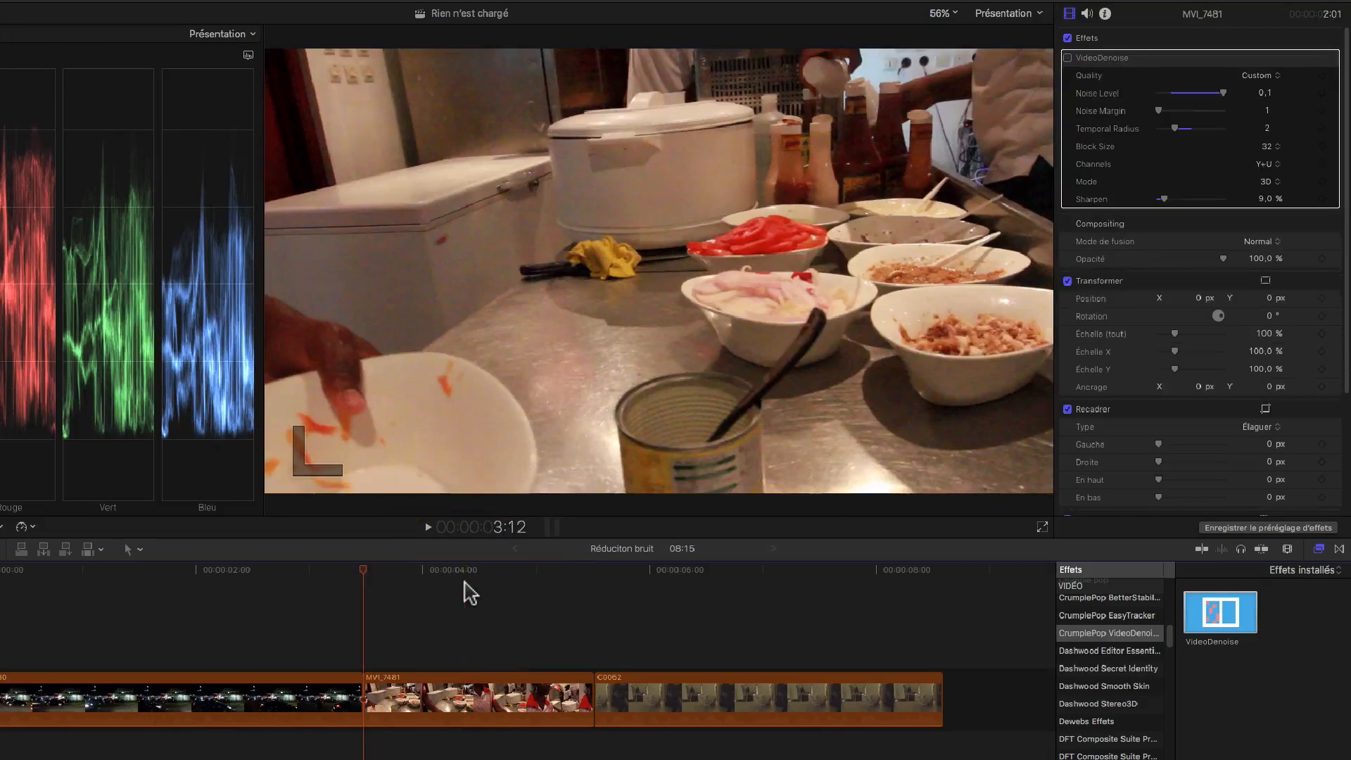
pyautogui.click(1068, 58)
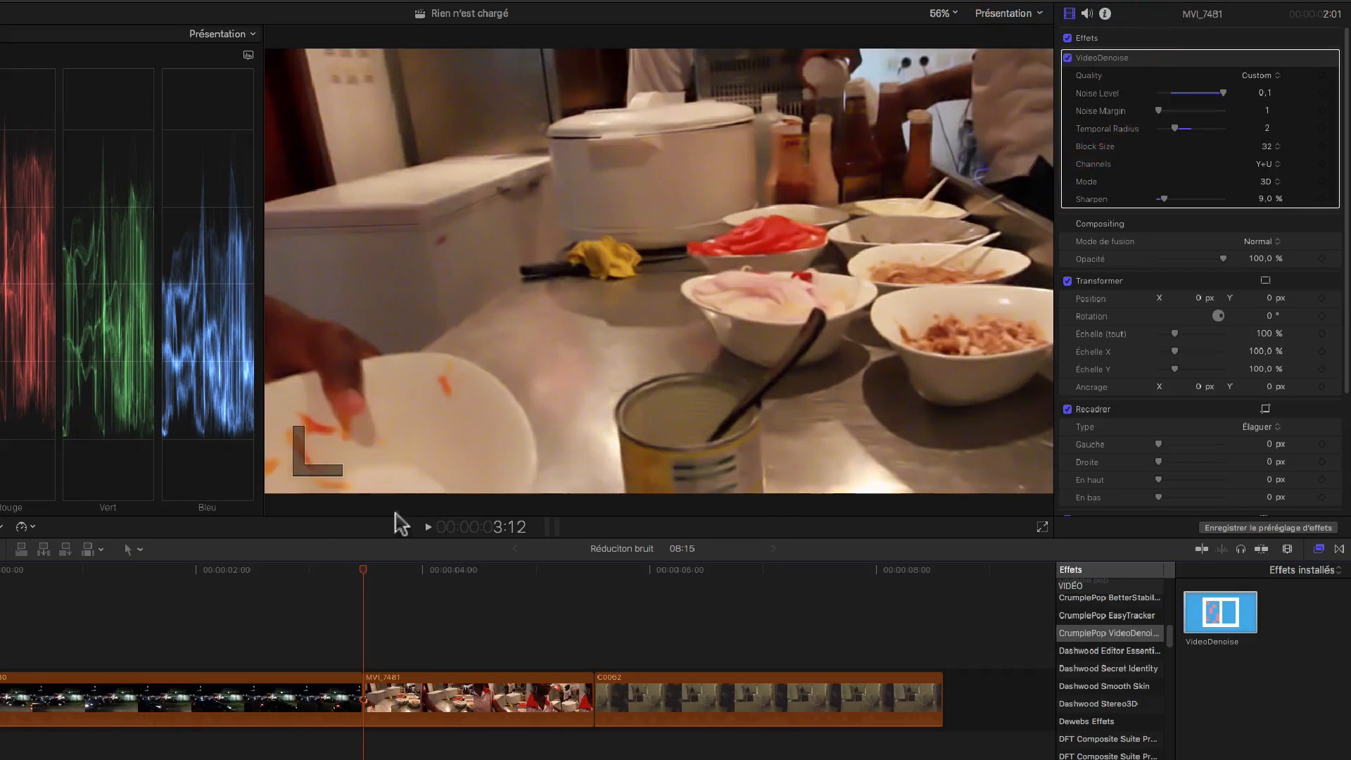
pyautogui.press('l')
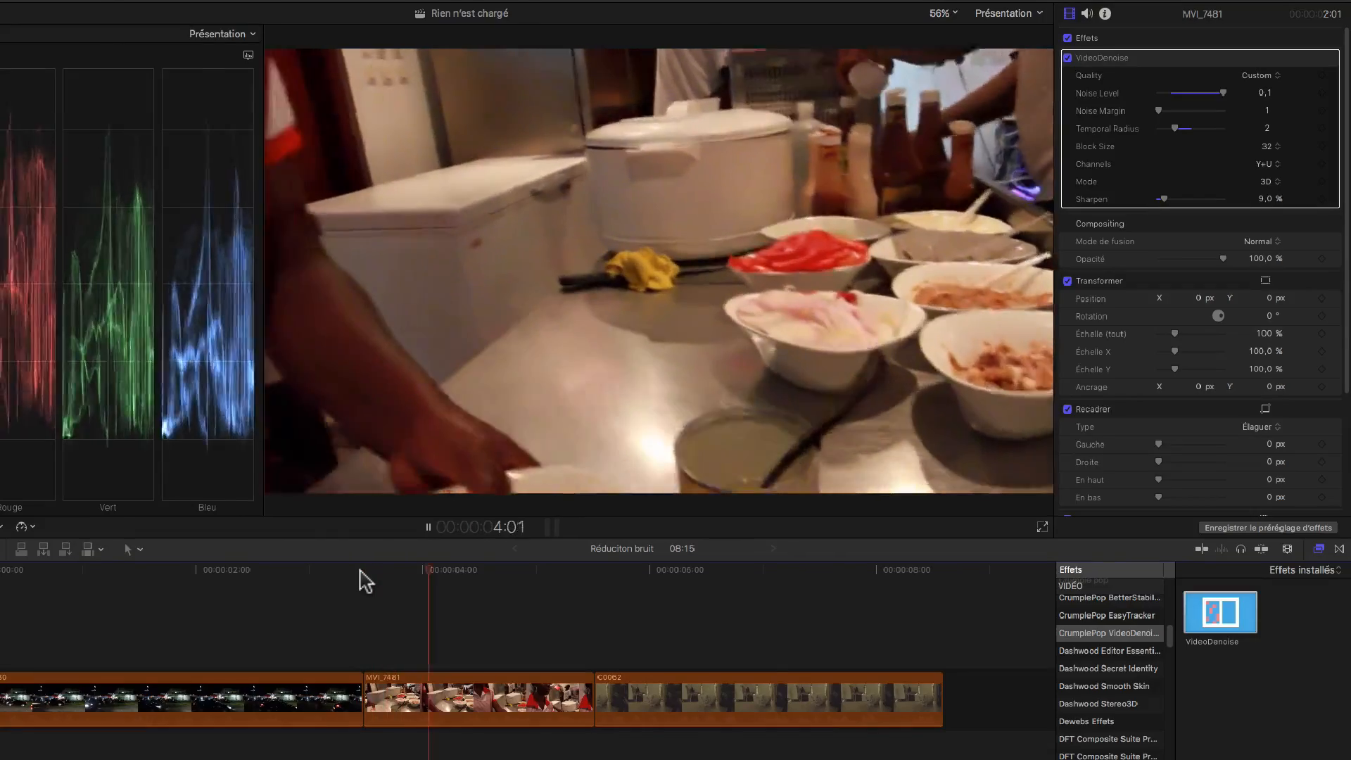
pyautogui.press('space')
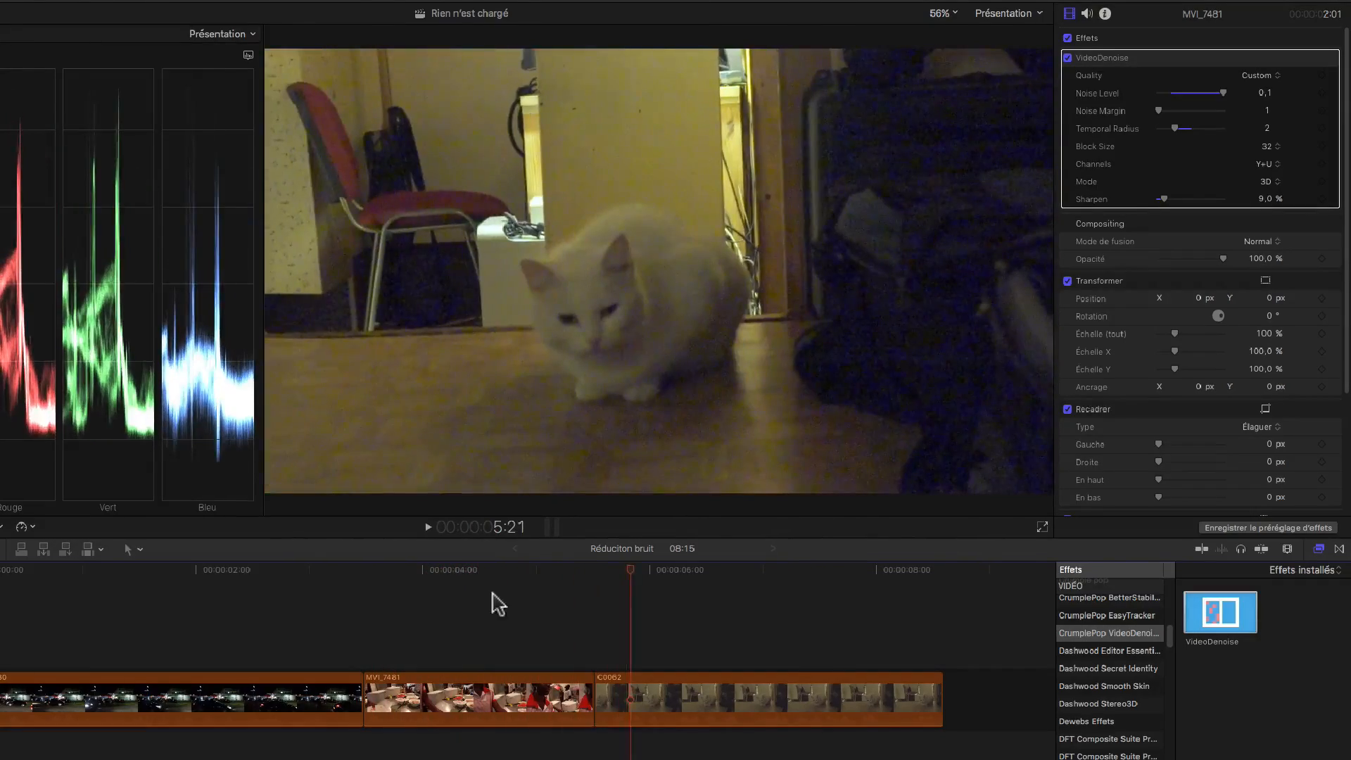
# Scrub from MVI_7481 into C0062, and play C0062 from its start with VideoDenoise off to examine its original noise
pyautogui.click(458, 579)
pyautogui.moveTo(458, 580); pyautogui.dragTo(661, 573)
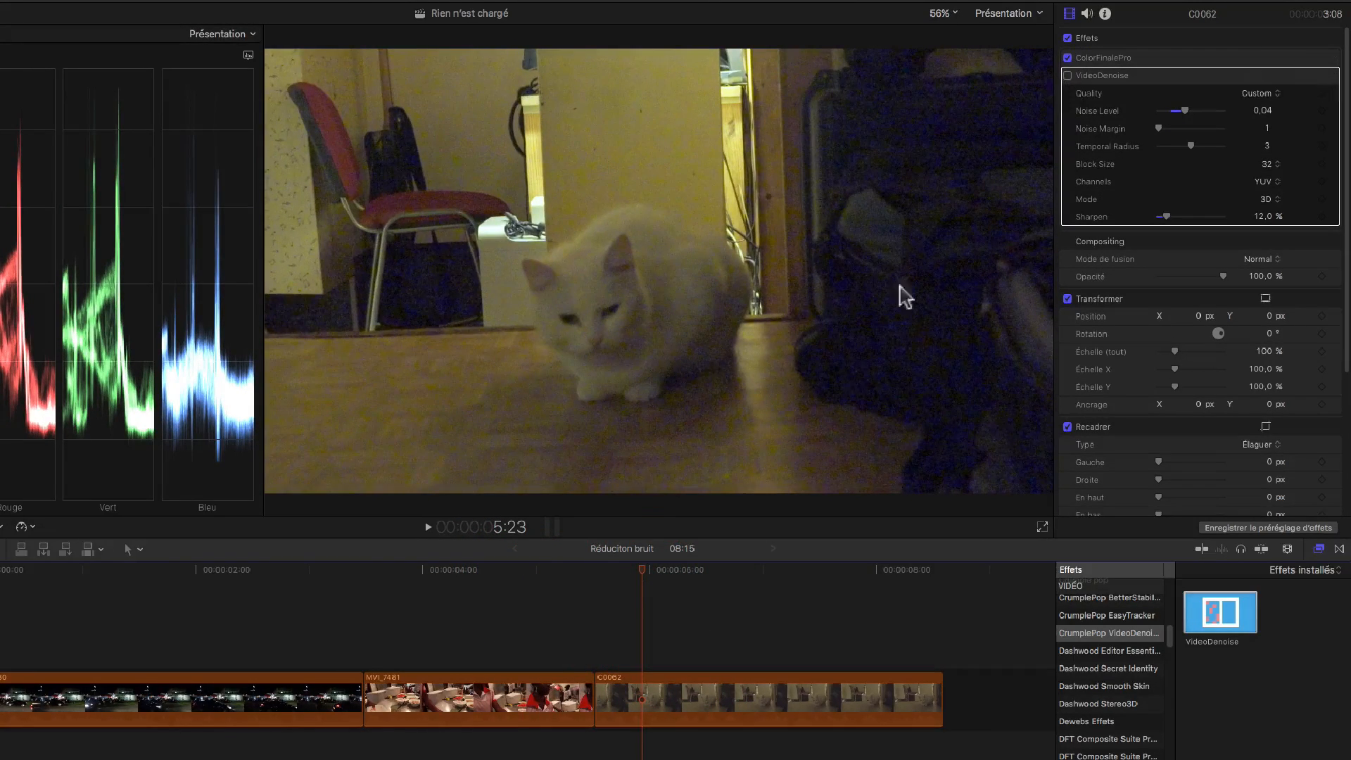
pyautogui.click(594, 573)
pyautogui.press('space')
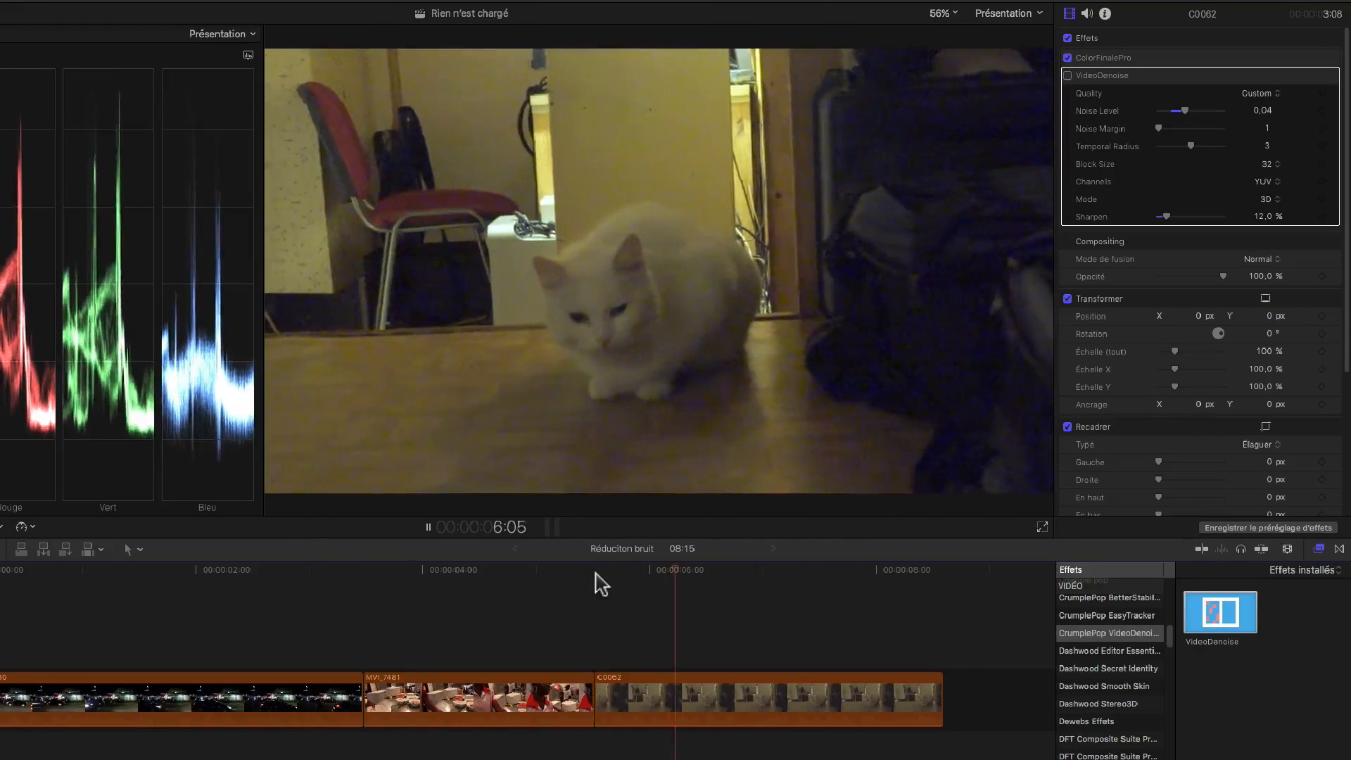
pyautogui.press('space')
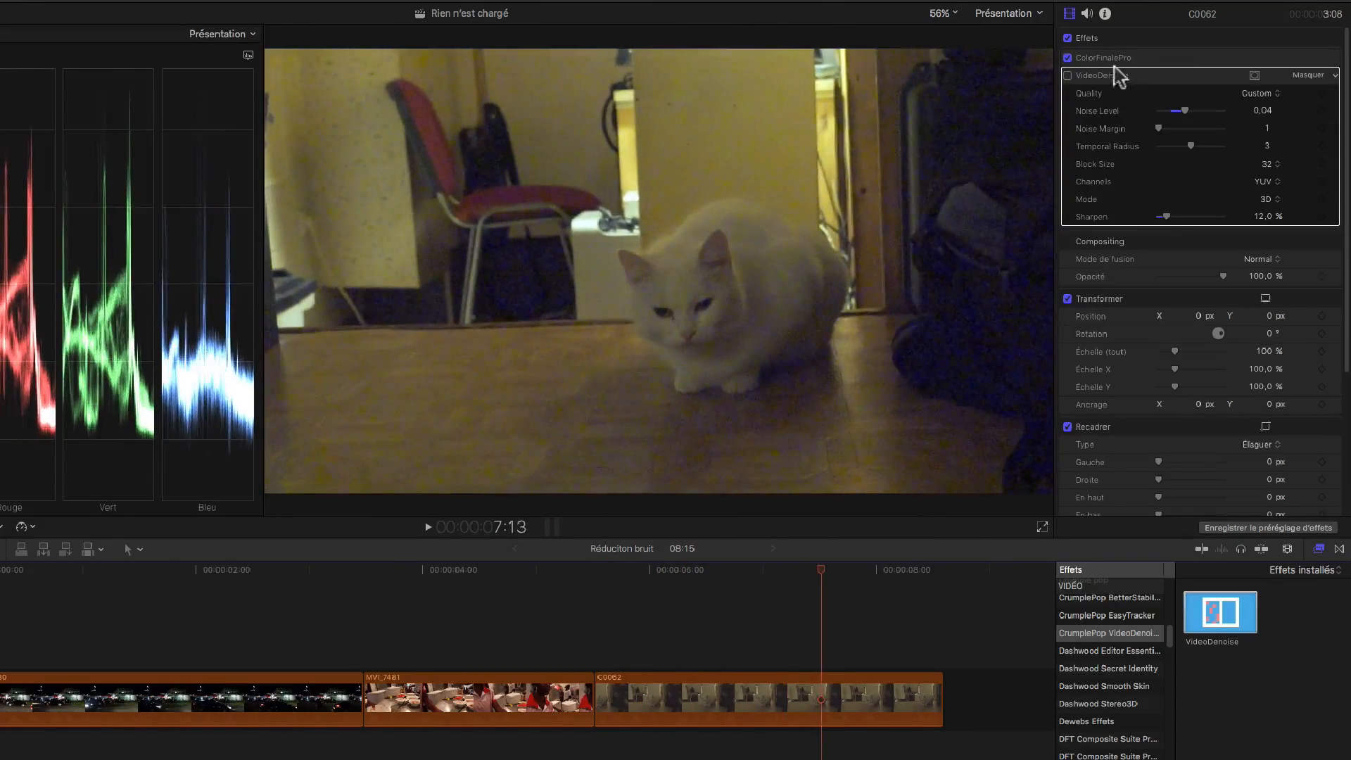
# Enable VideoDenoise on C0062 and replay the clip from its start to examine the denoised picture
pyautogui.click(1069, 75)
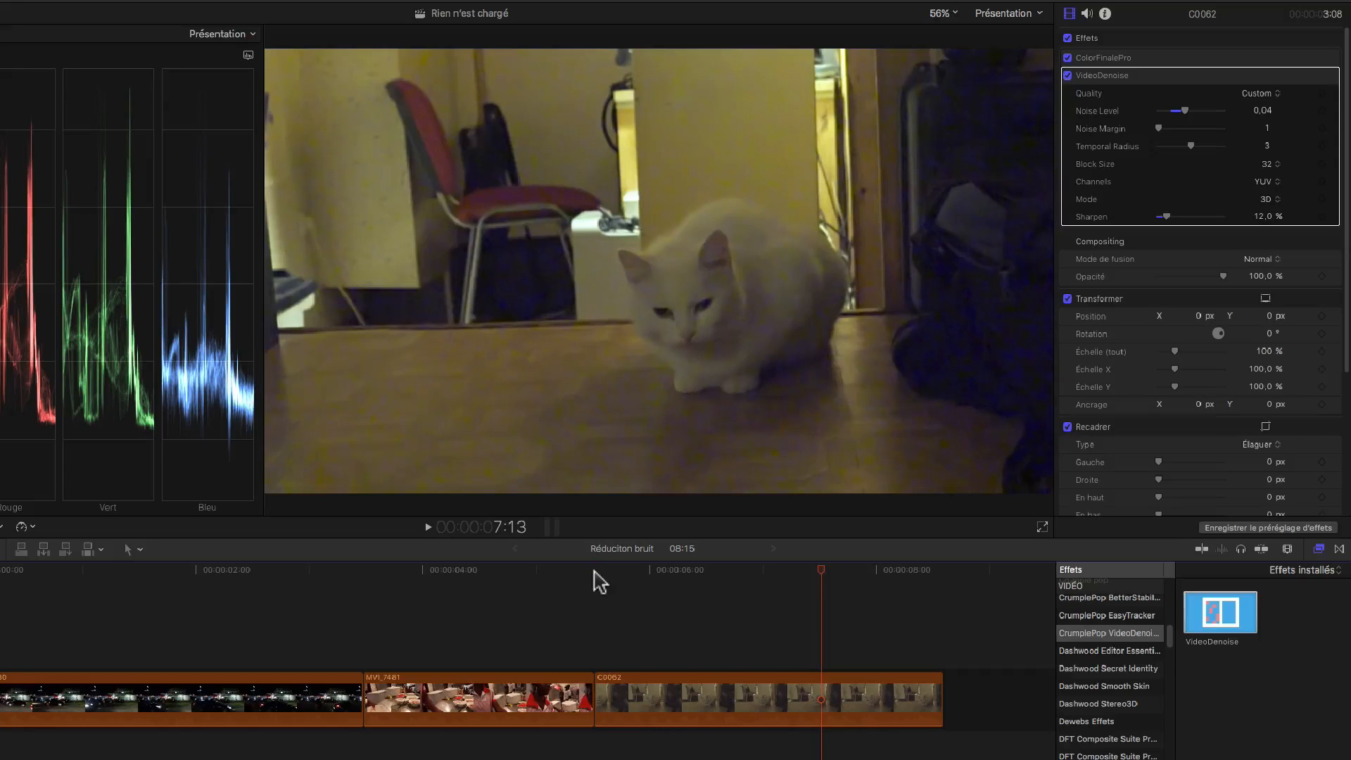
pyautogui.click(594, 572)
pyautogui.press('space')
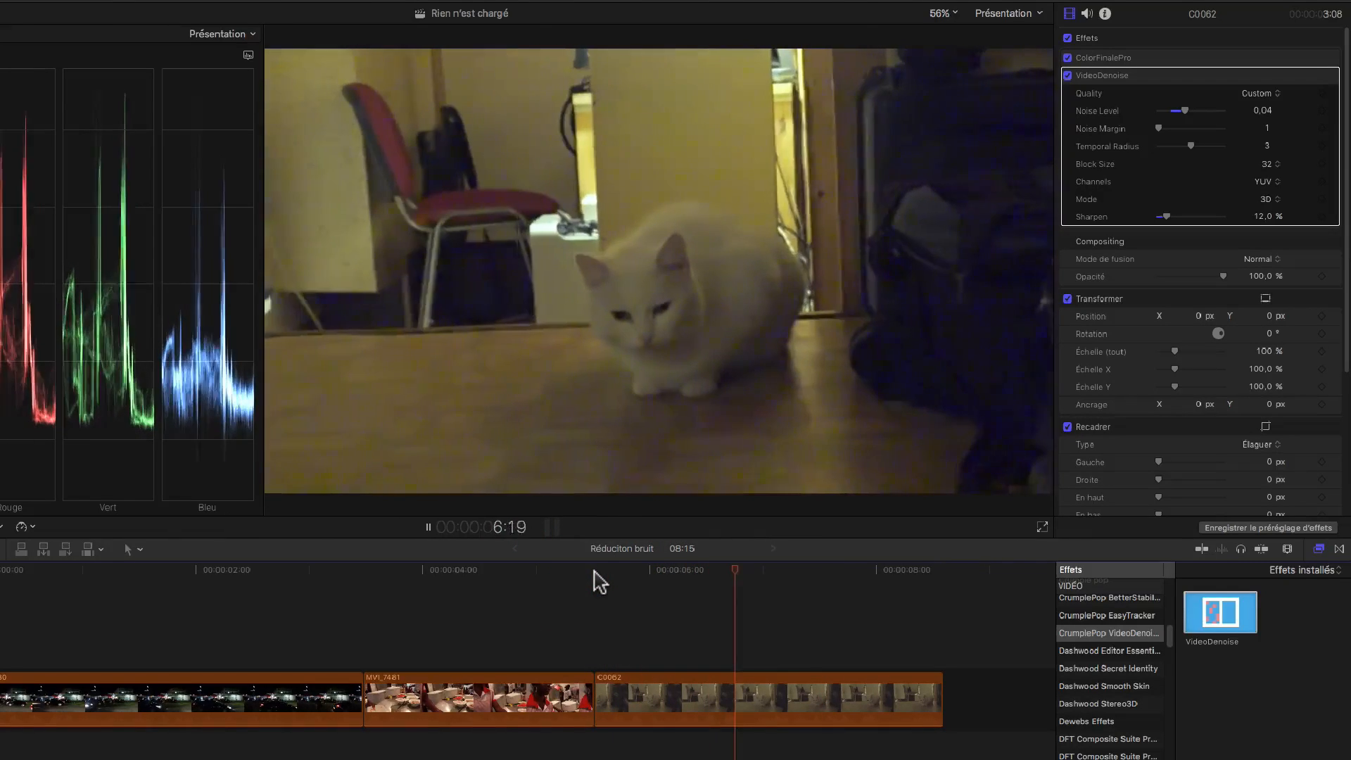
pyautogui.press('space')
# Disable VideoDenoise on C0062 and replay the beginning of the clip to compare the original noise with the denoised version
pyautogui.click(1068, 75)
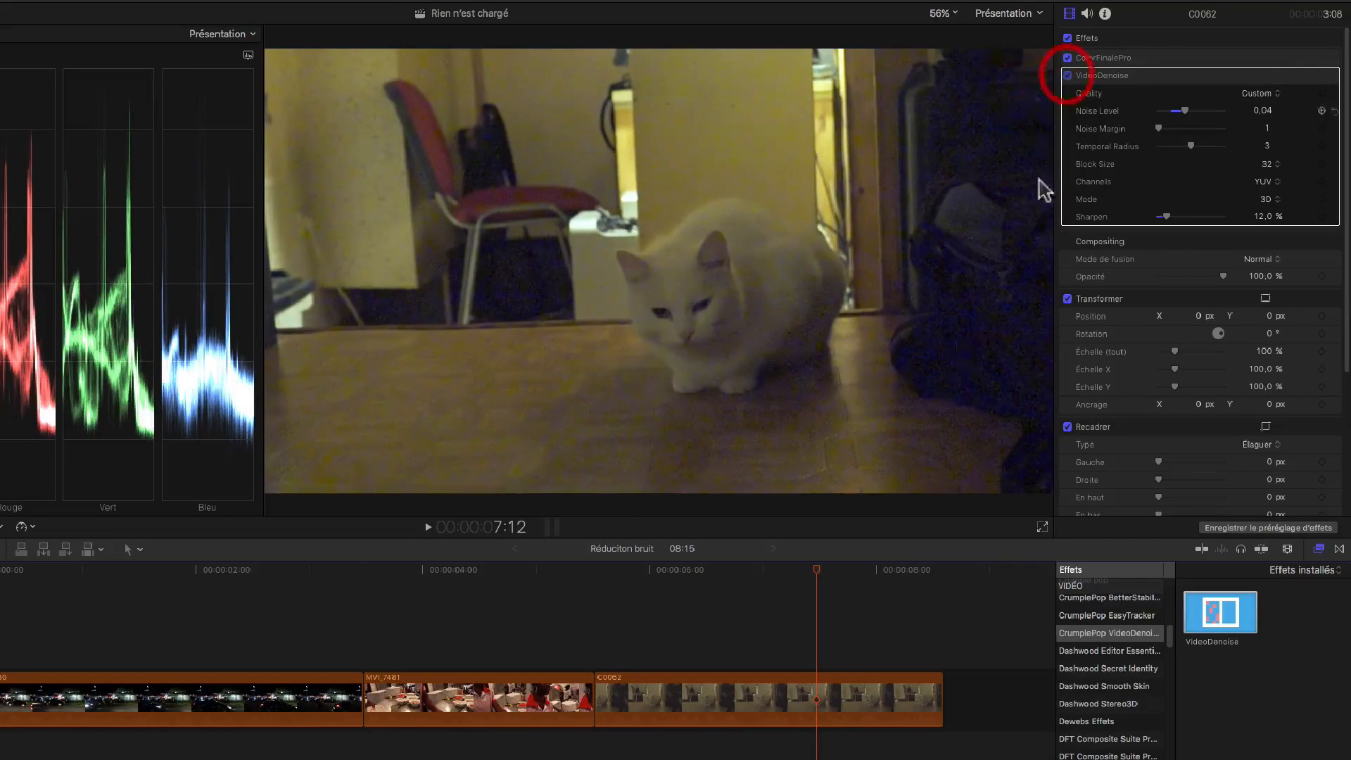
pyautogui.click(599, 570)
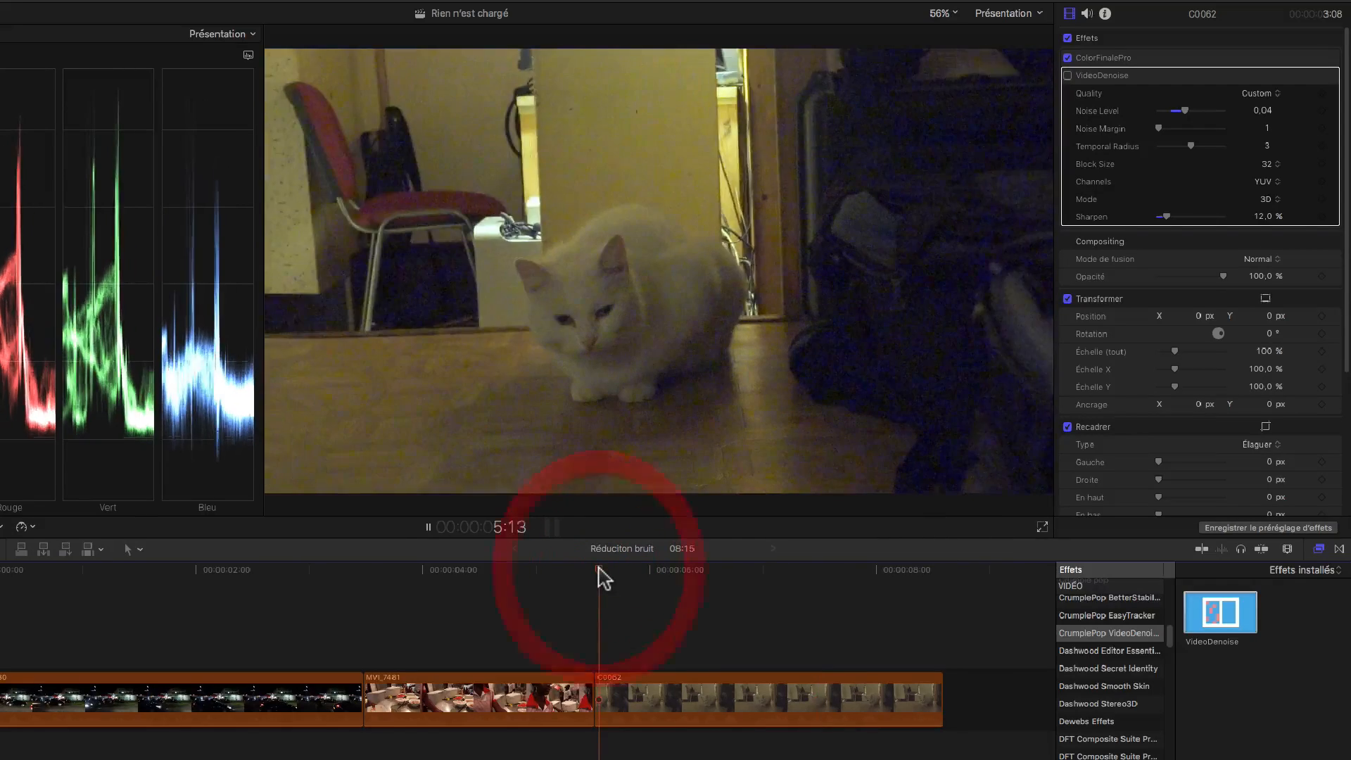
pyautogui.press('space')
pyautogui.press('space')
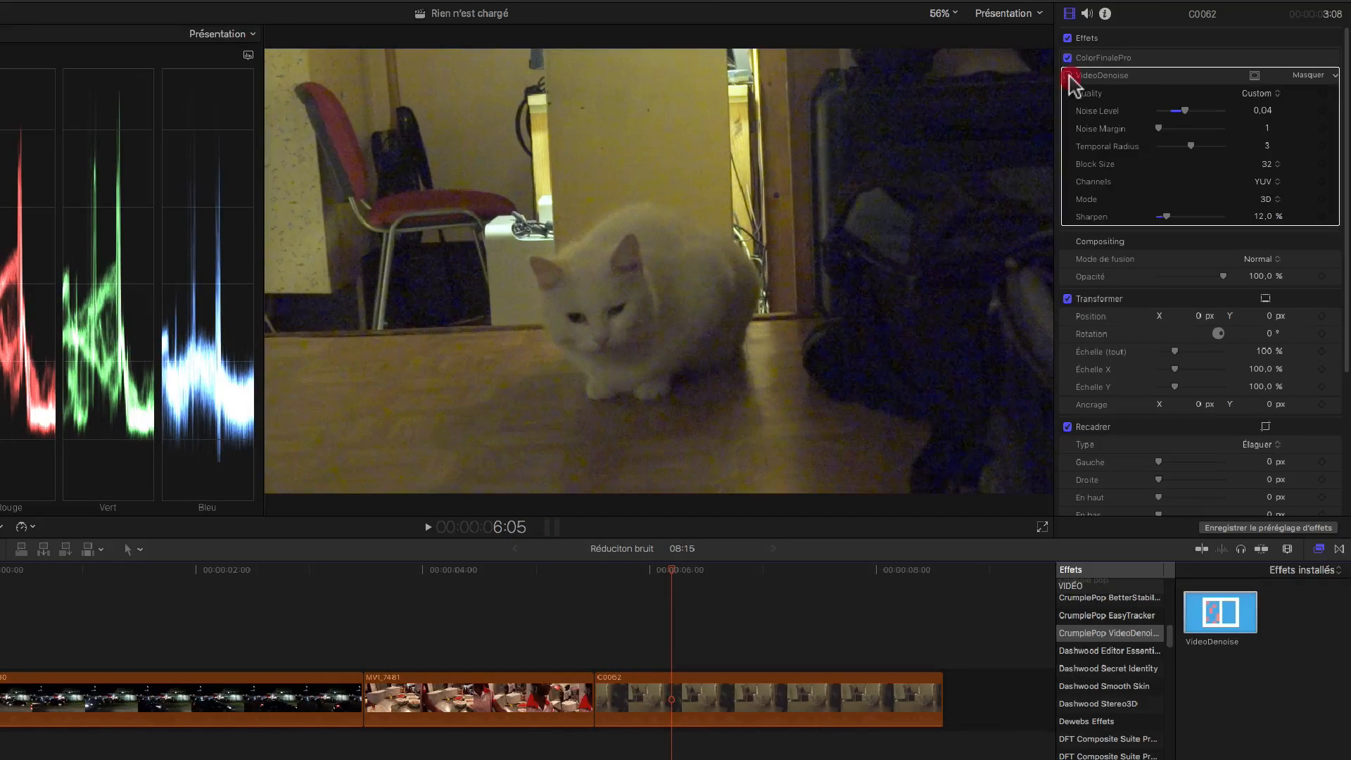
# Re-enable VideoDenoise on C0062 and continue playback from the current frame to near the end of the clip
pyautogui.click(1068, 75)
pyautogui.press('space')
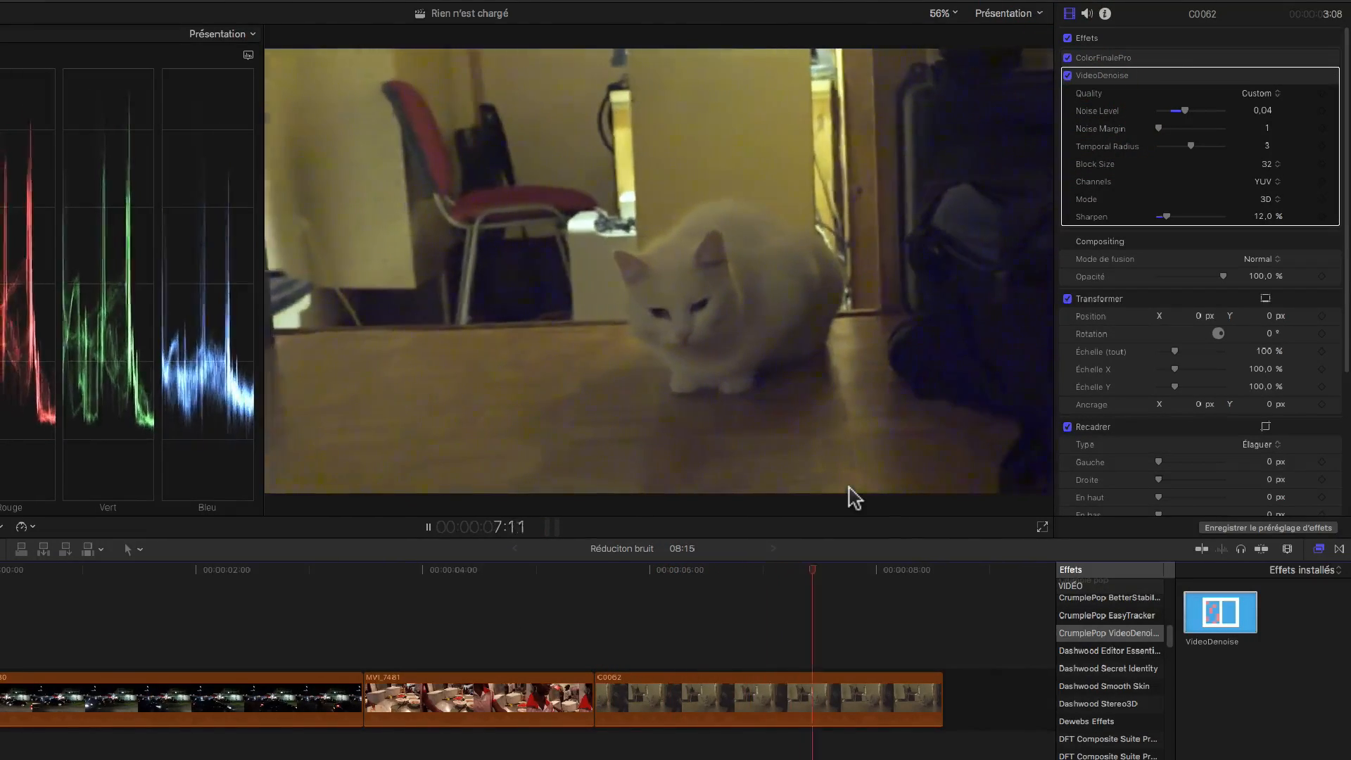
pyautogui.press('space')
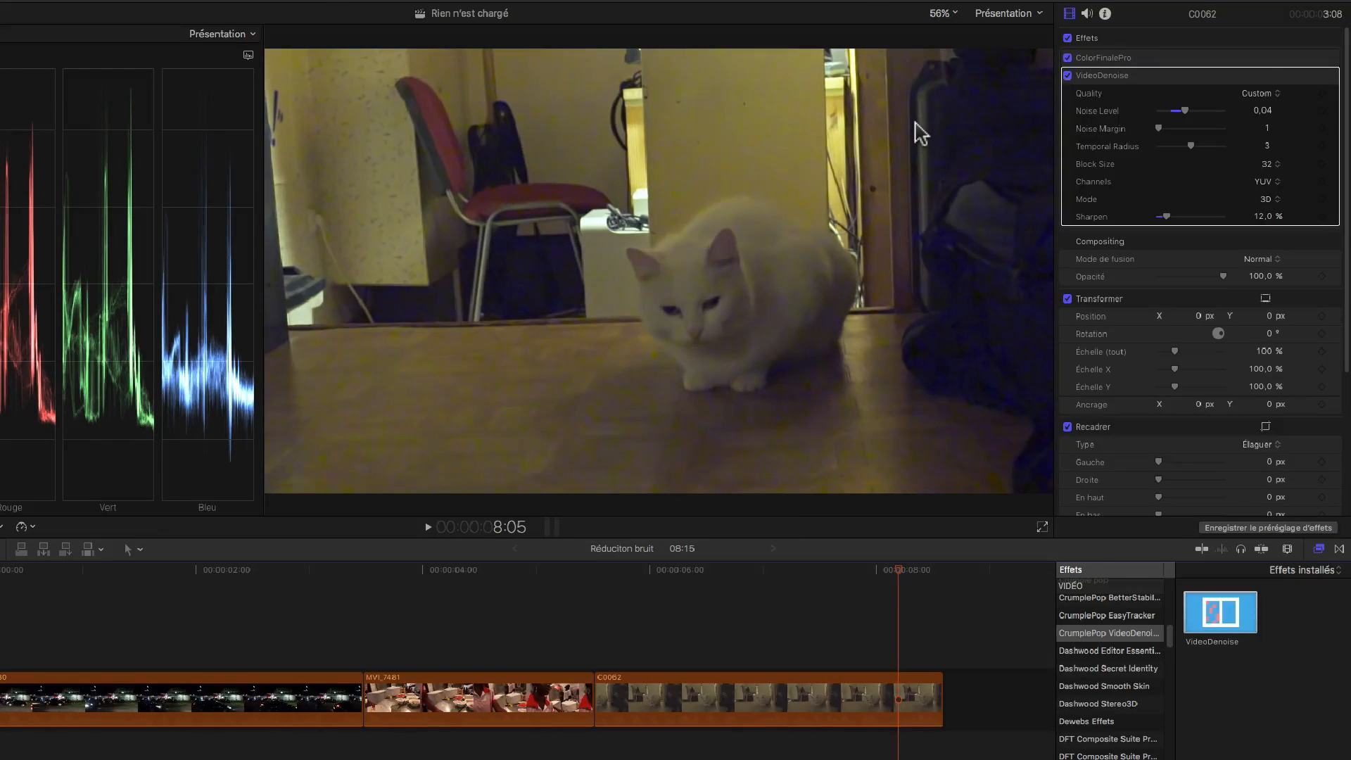